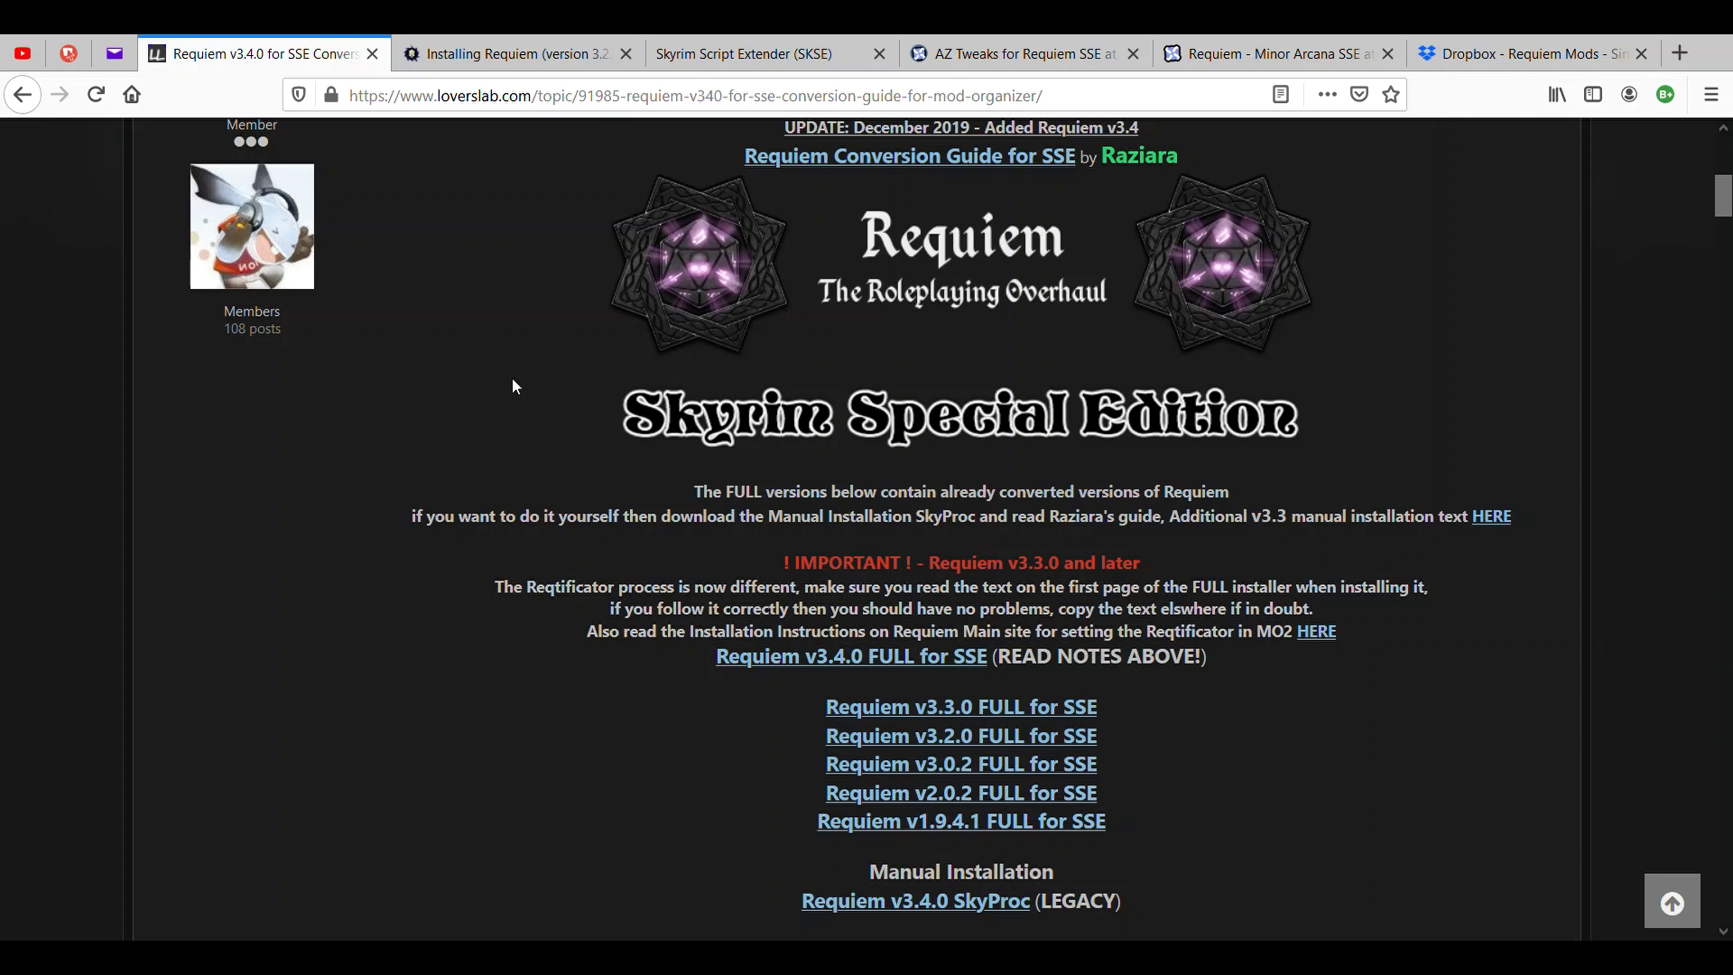
Scroll the LoversLab guide past the v1.9.4.1 FULL link to the SkyProc and SSE patch links
scroll(511, 383, "up", 1)
scroll(512, 383, "down", 1)
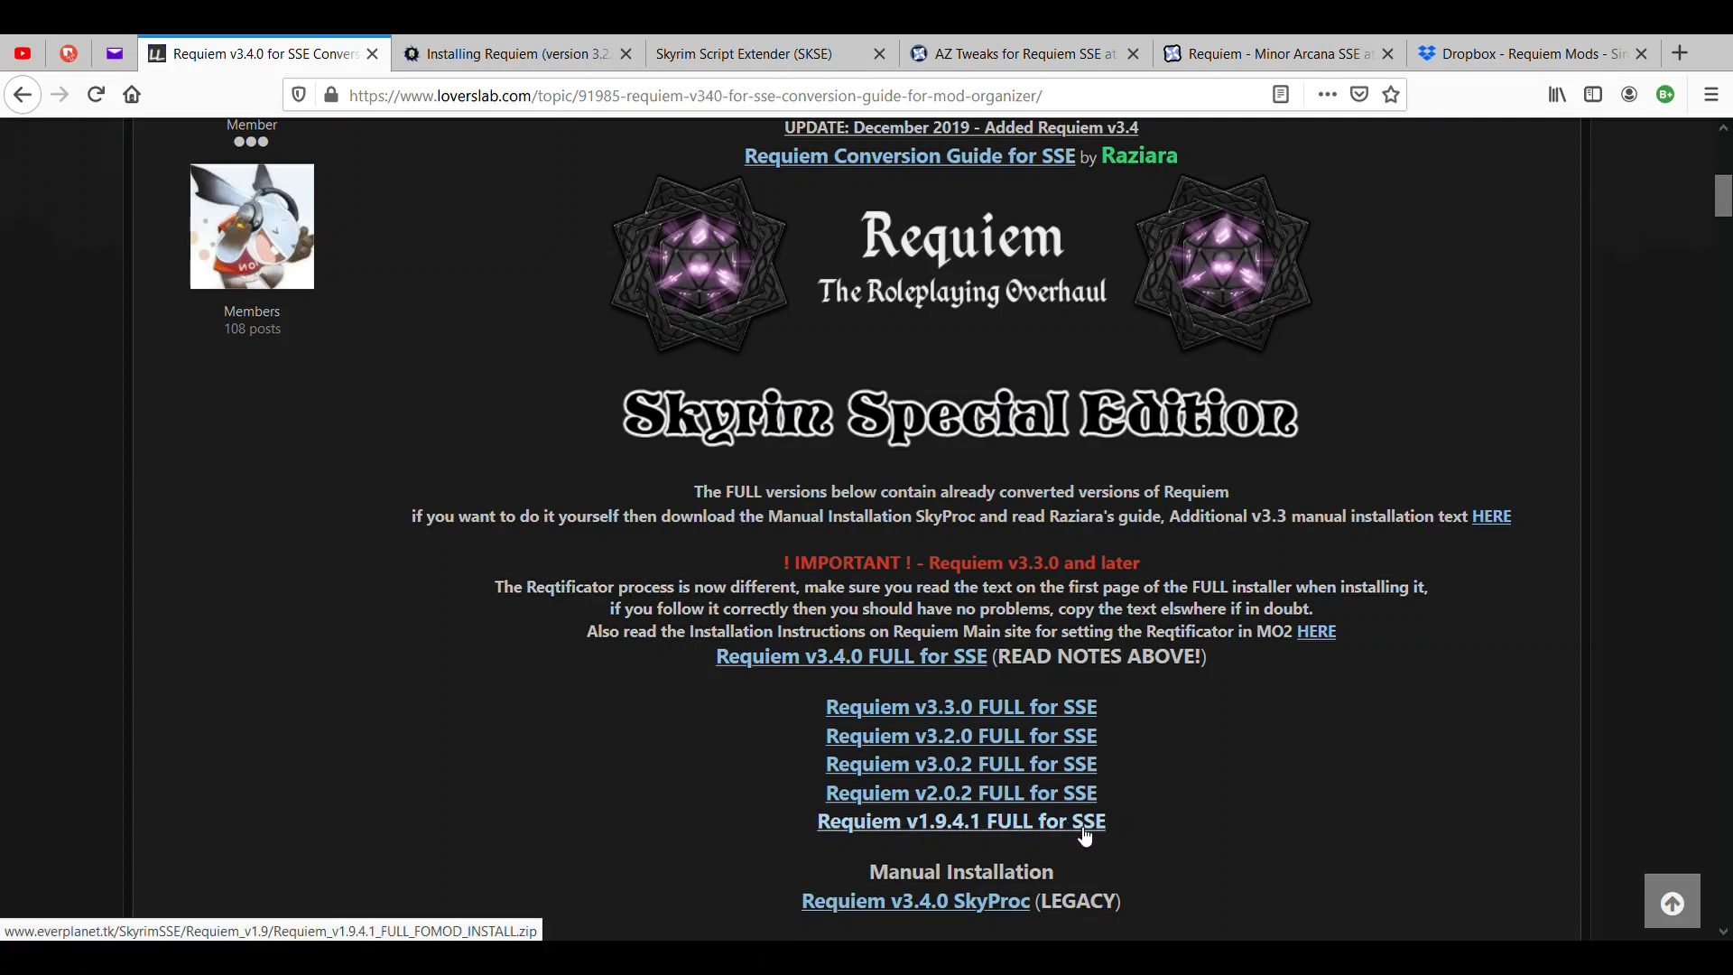
scroll(1237, 815, "down", 2)
scroll(1235, 815, "down", 5)
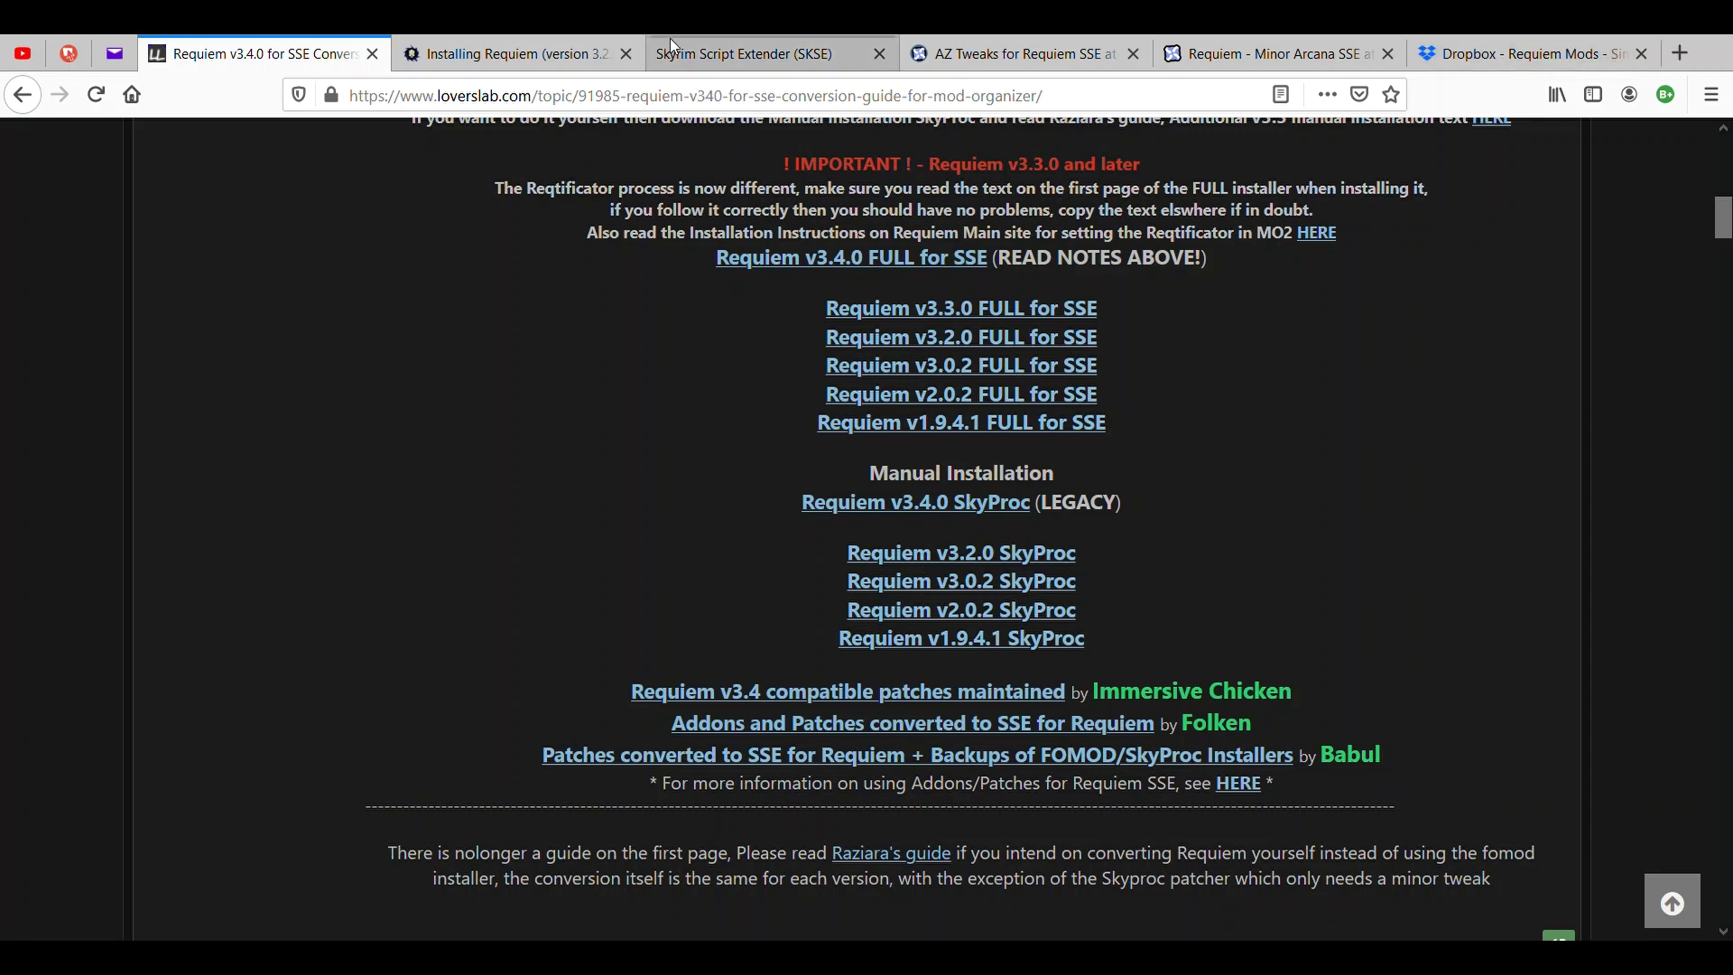
Review the wiki's Installing Requiem (3.2.0 and older) instructions and requirements, then view the SKSE site
left_click(543, 56)
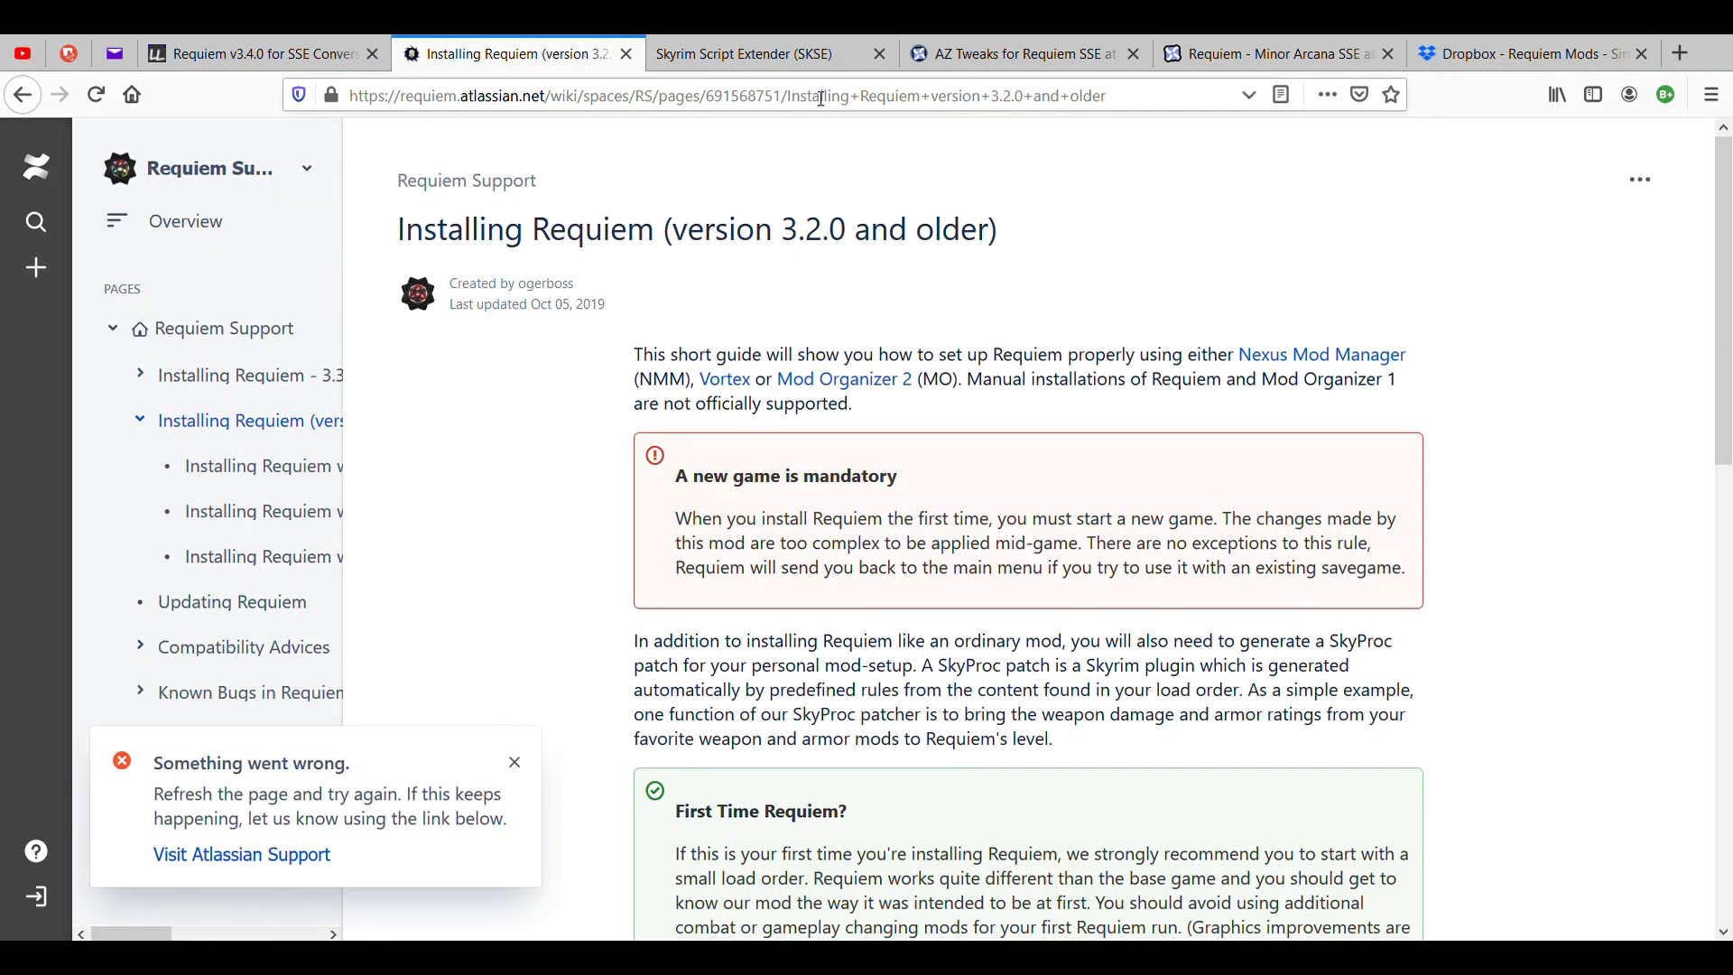
left_click(1140, 106)
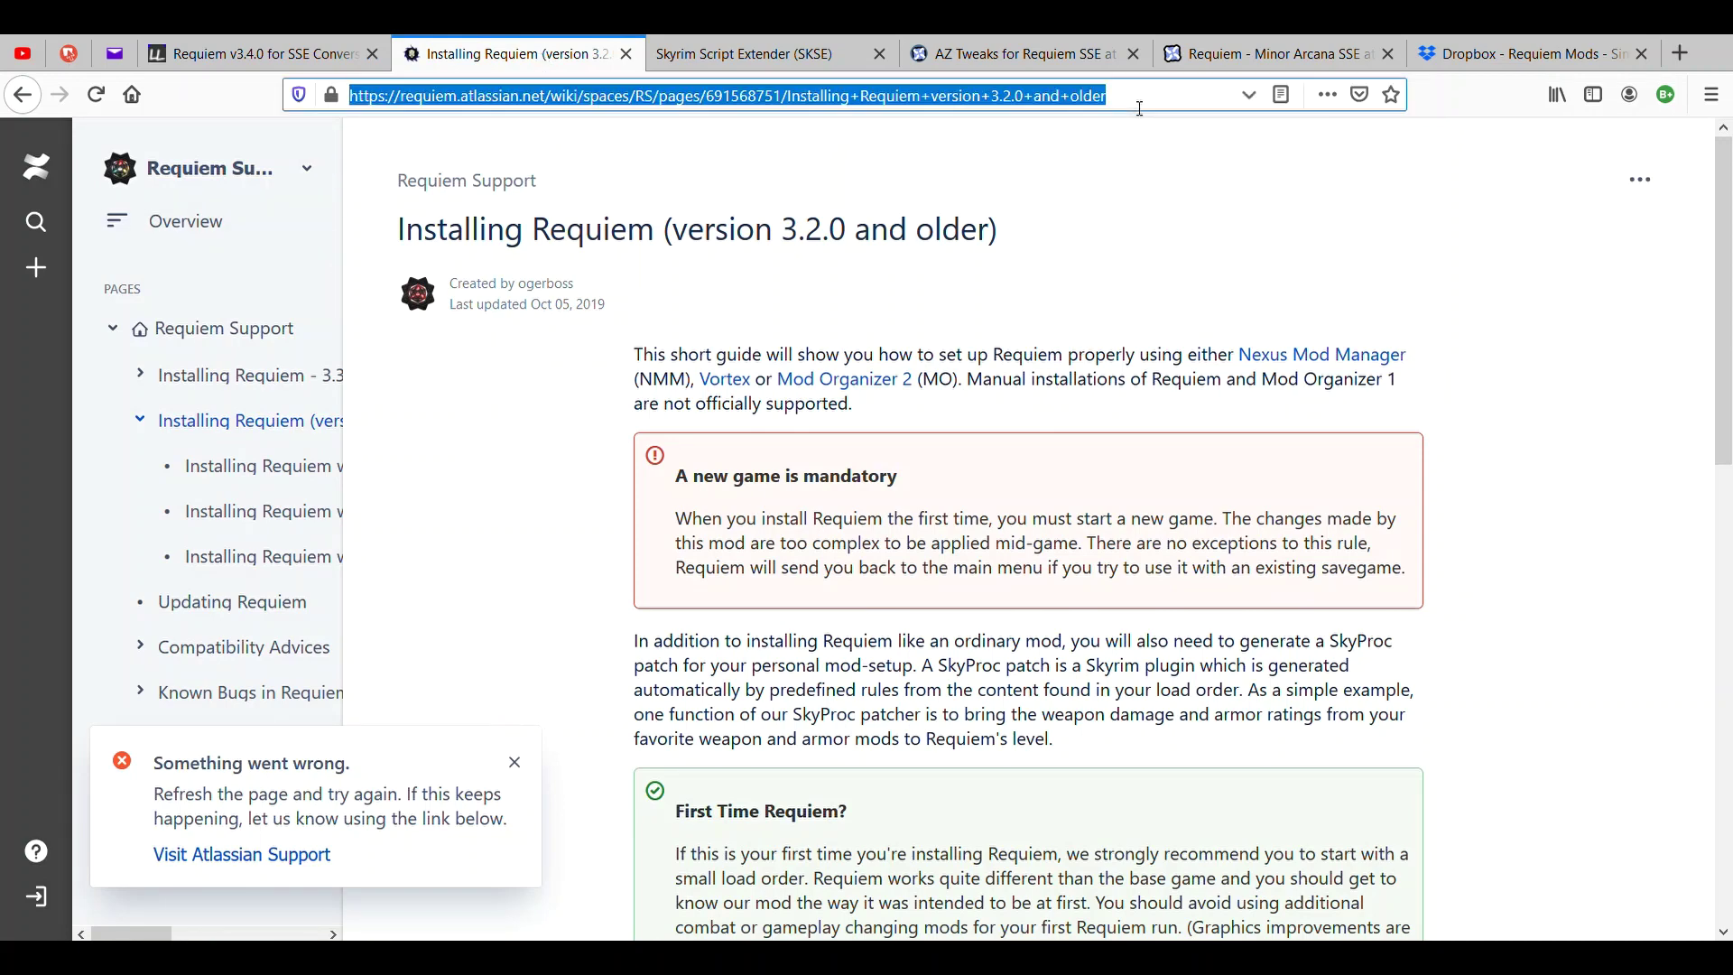
left_click(541, 375)
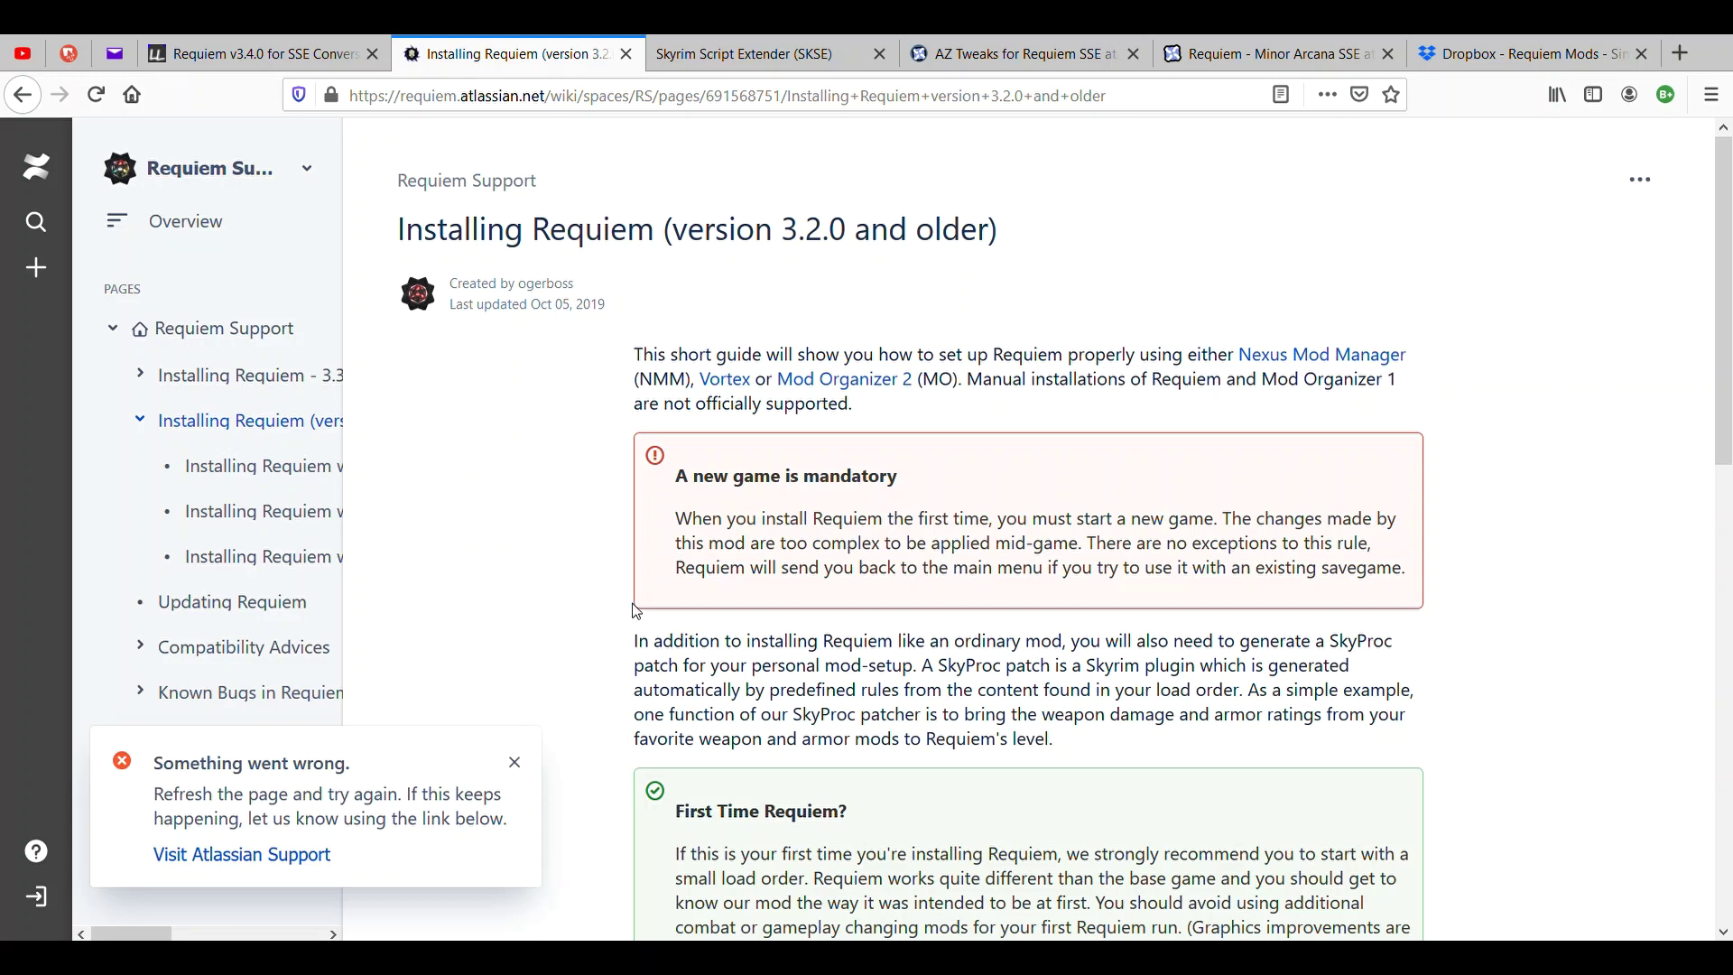
scroll(637, 612, "down", 5)
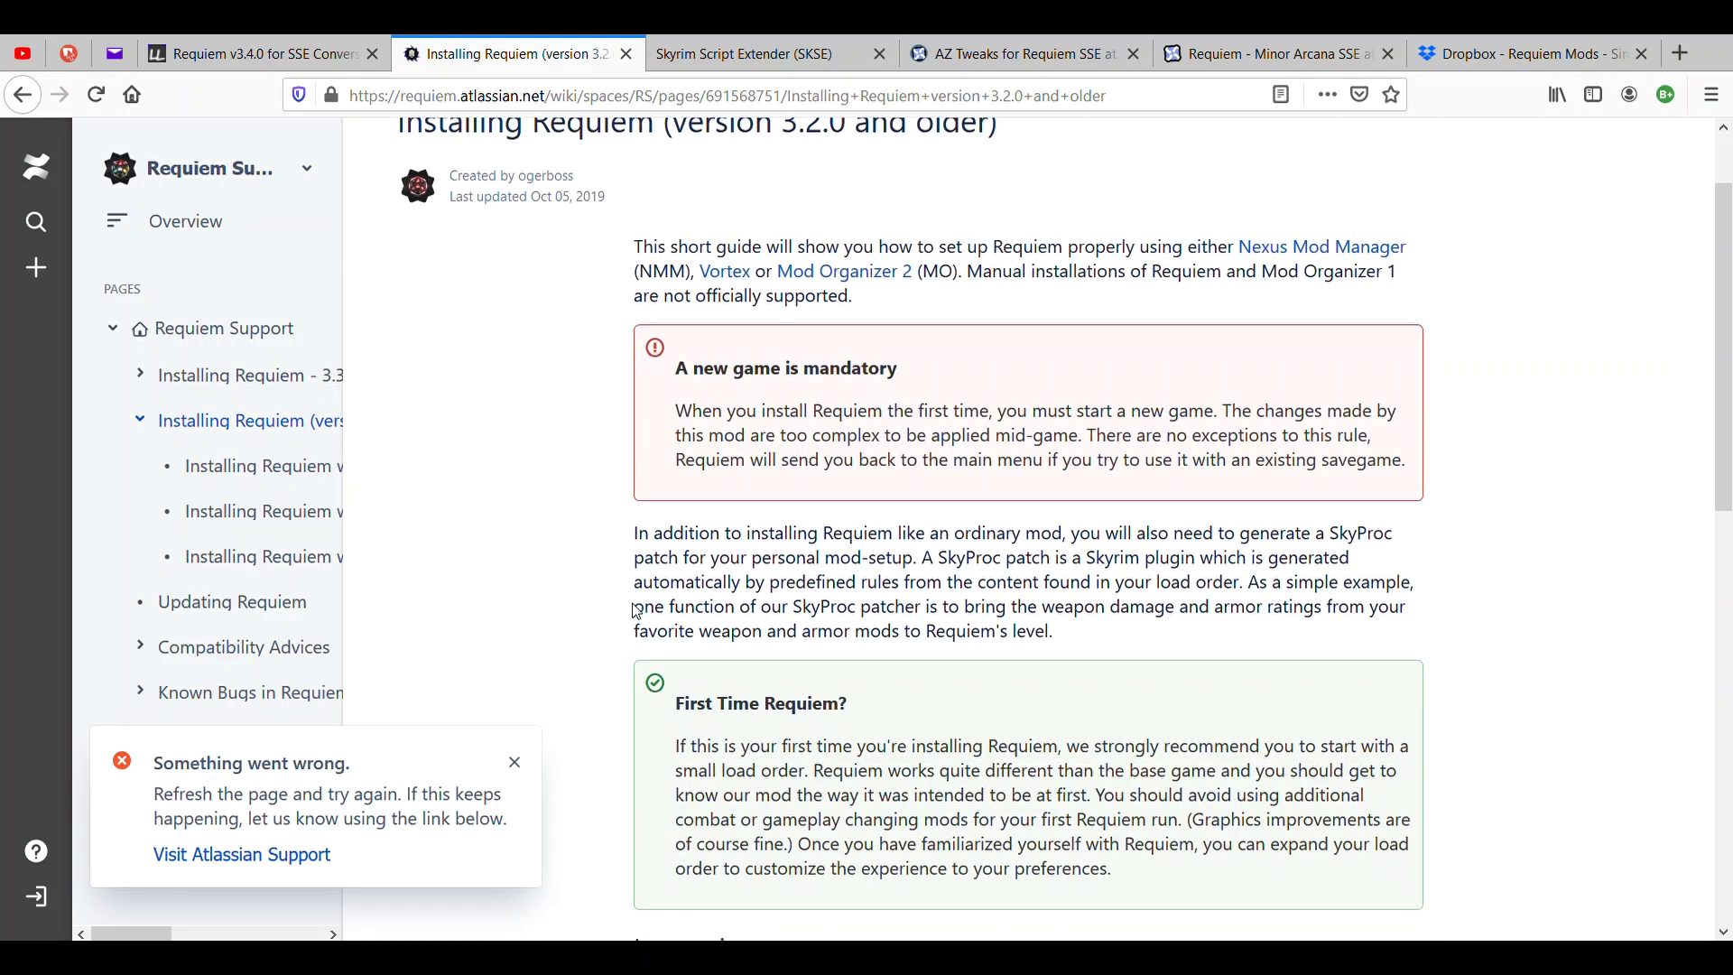
scroll(637, 612, "down", 1)
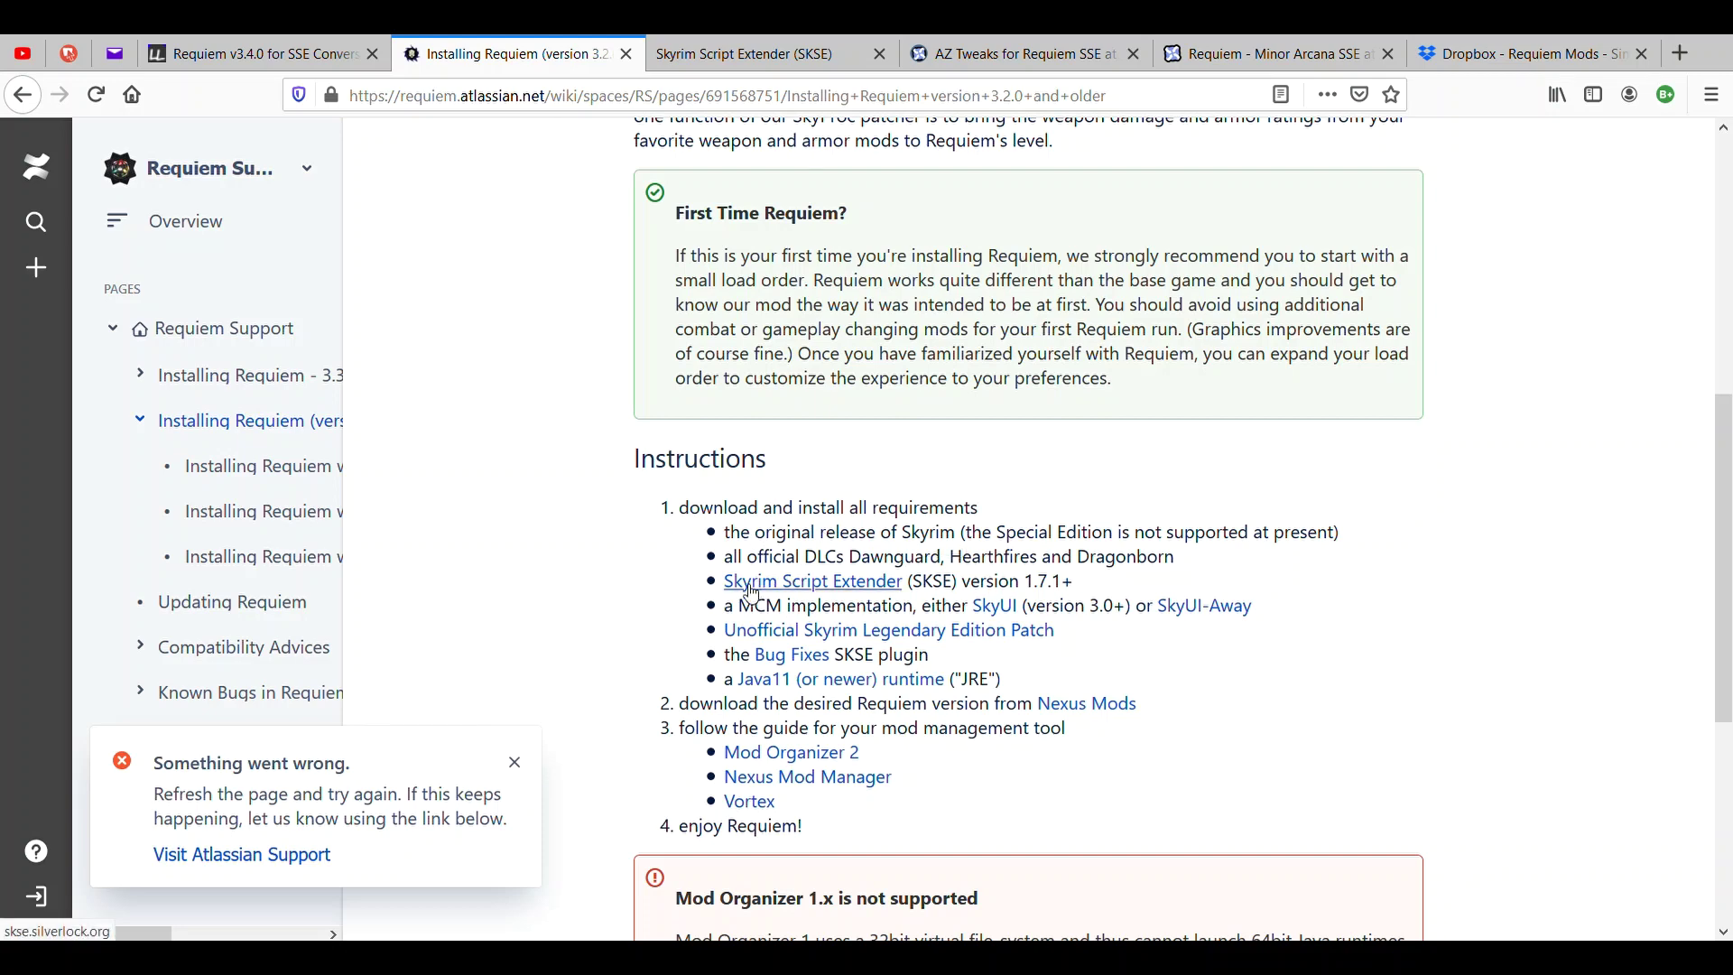
left_click(725, 56)
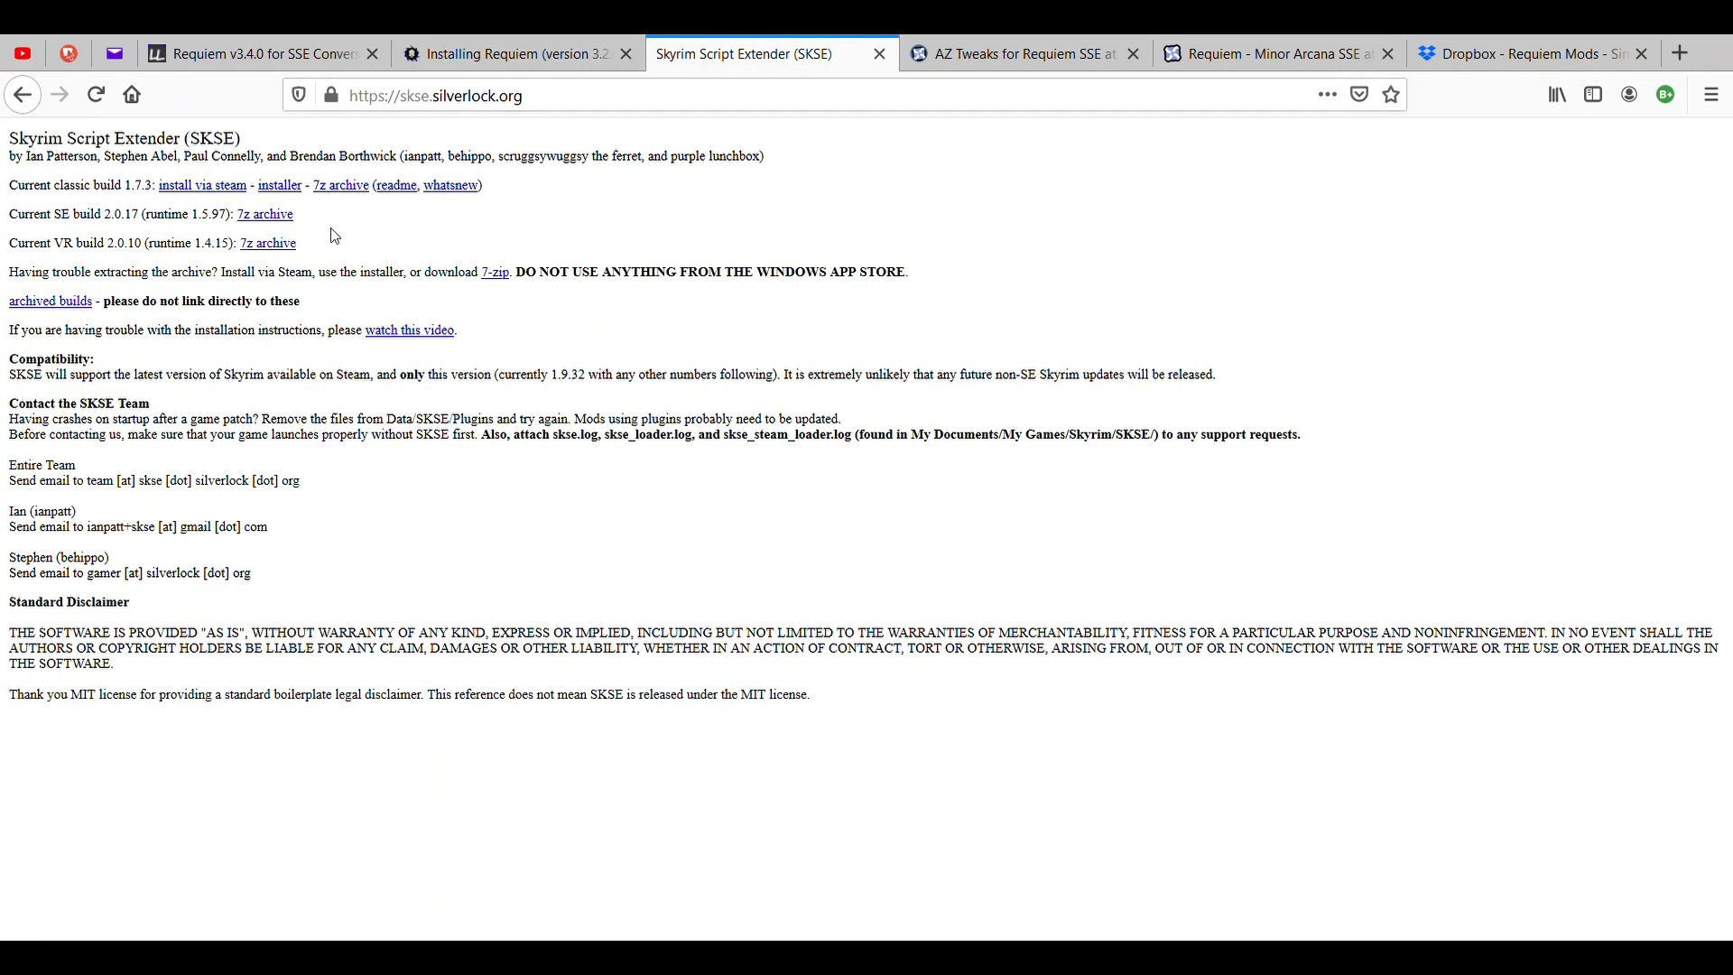
Go back to the Requiem wiki's Installing Requiem requirements list
left_click(501, 54)
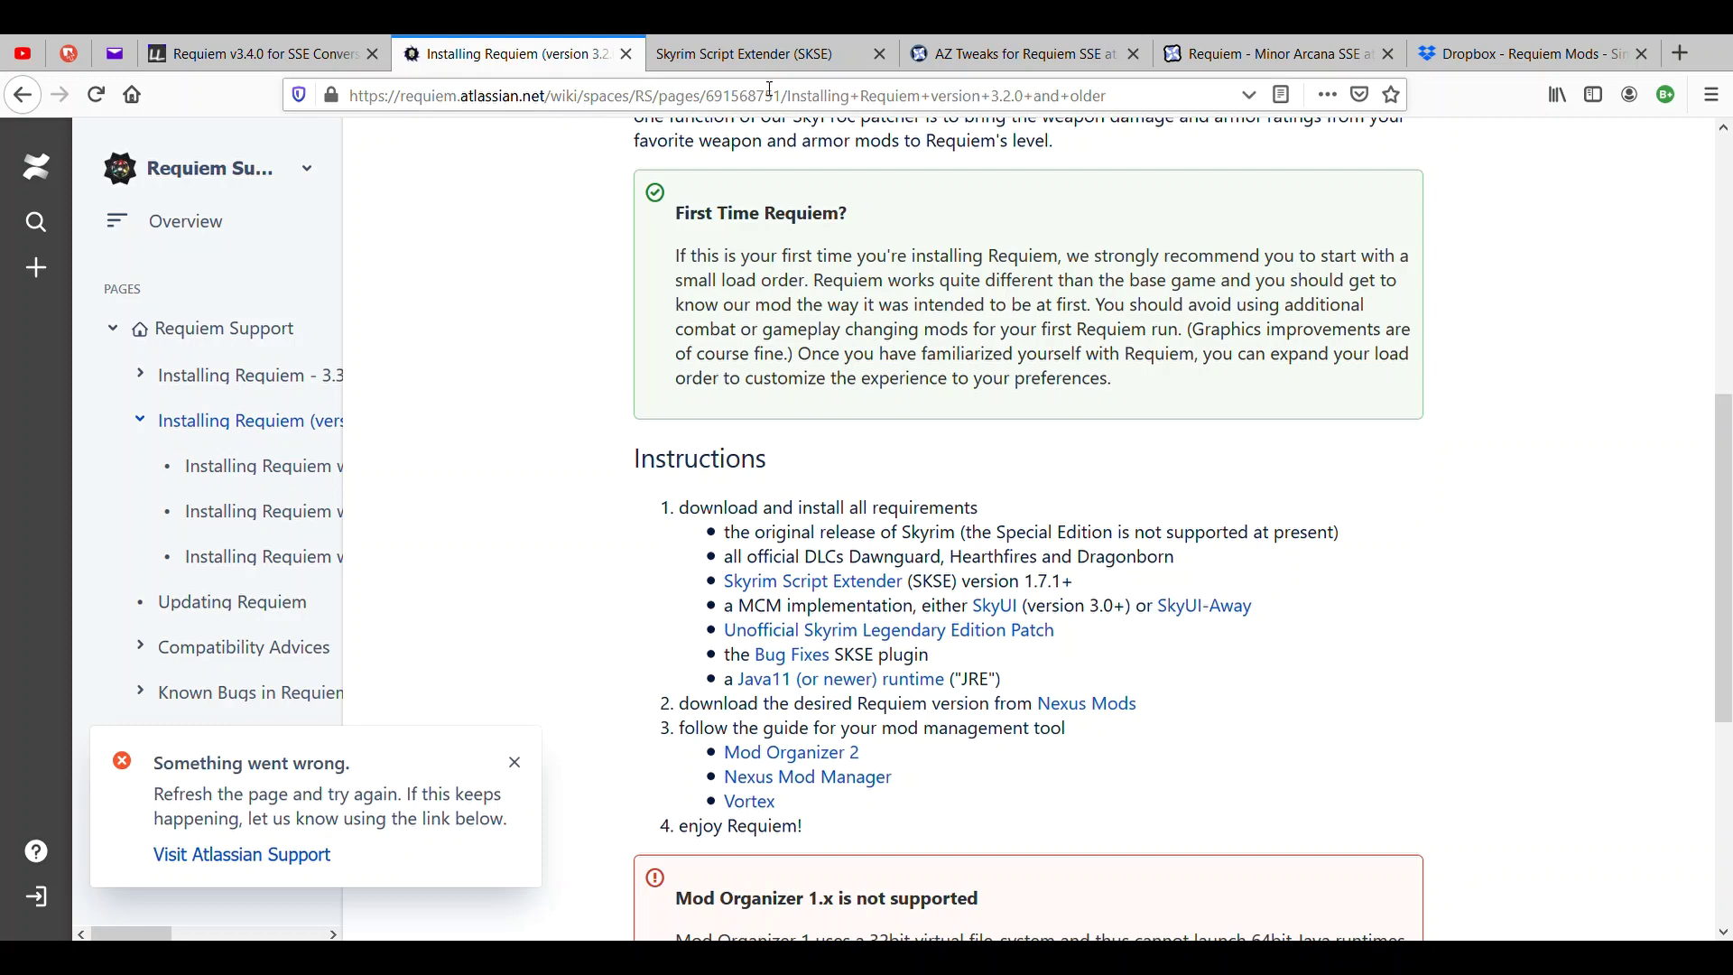
Check the wiki's Related articles, then bring up the AZ Tweaks for Requiem SSE mod page
scroll(772, 447, "down", 2)
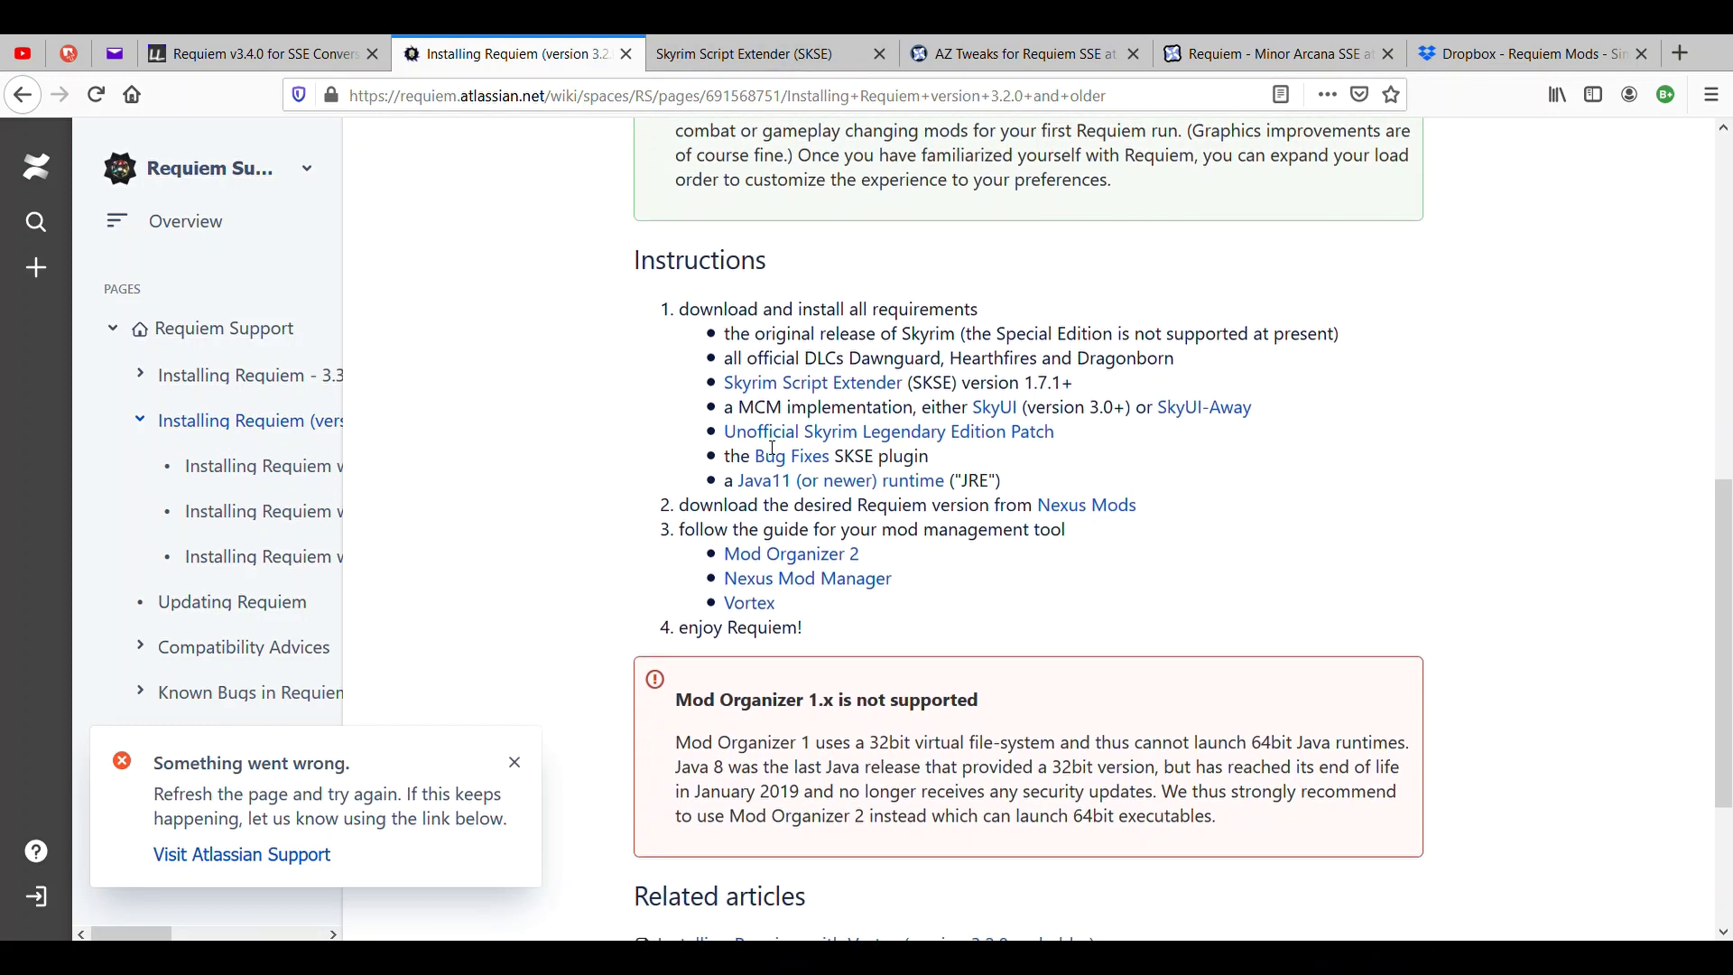
scroll(762, 707, "down", 3)
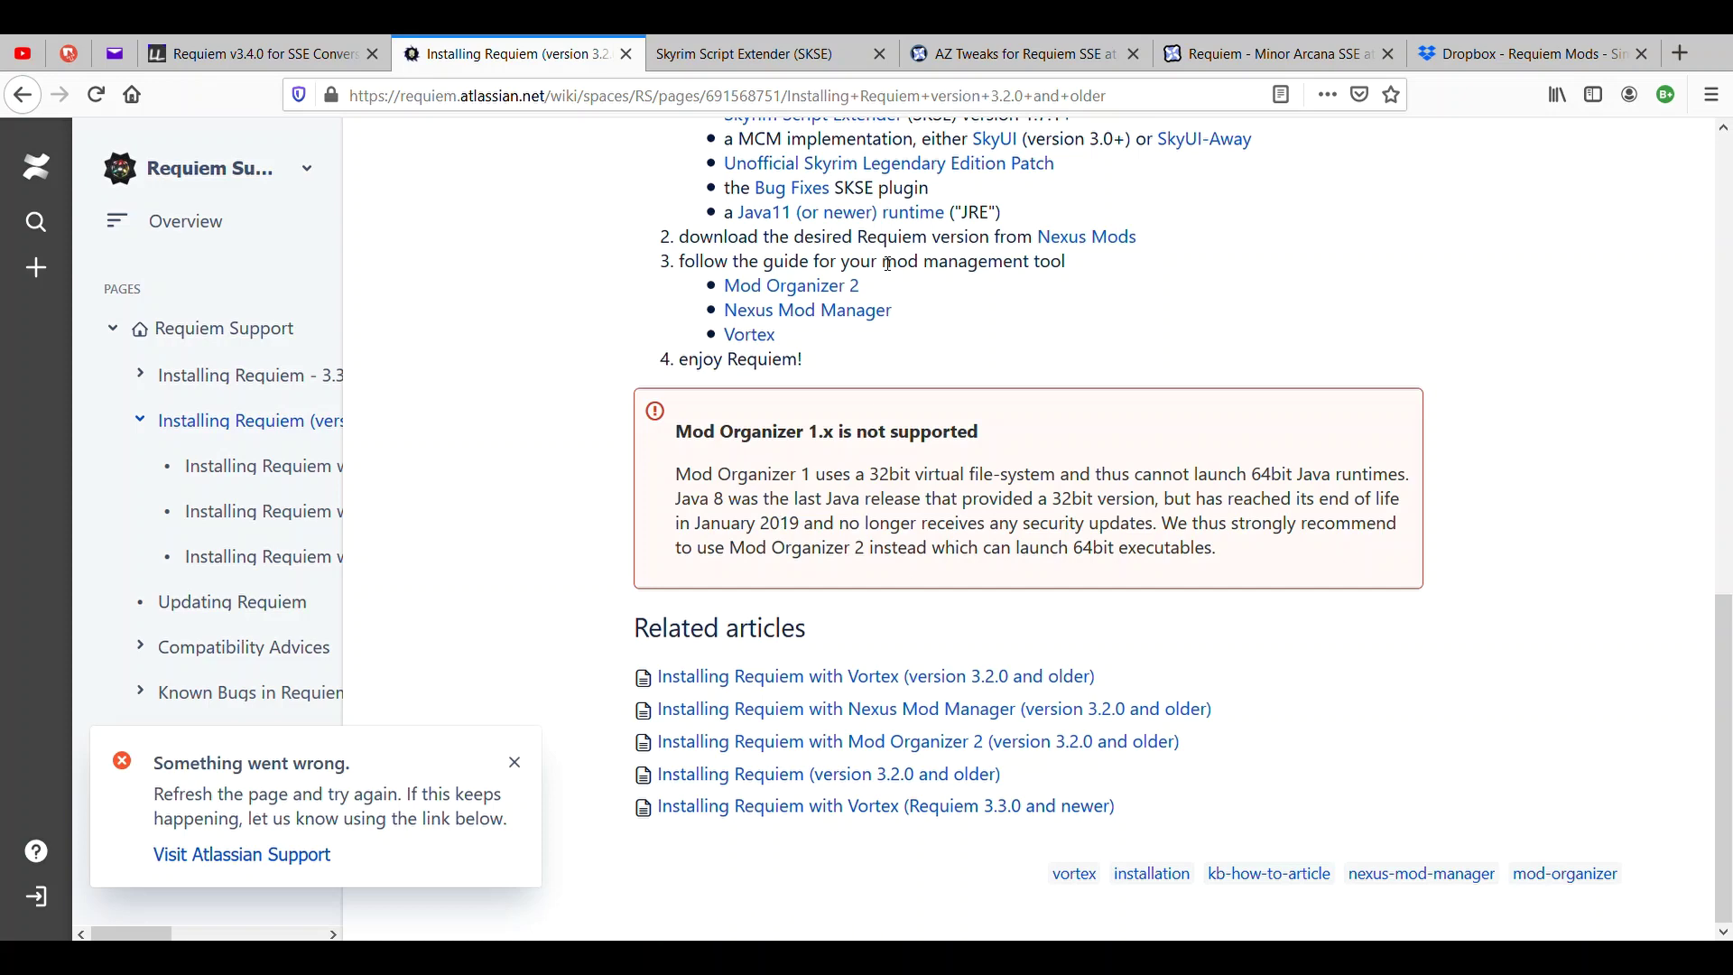
left_click(990, 63)
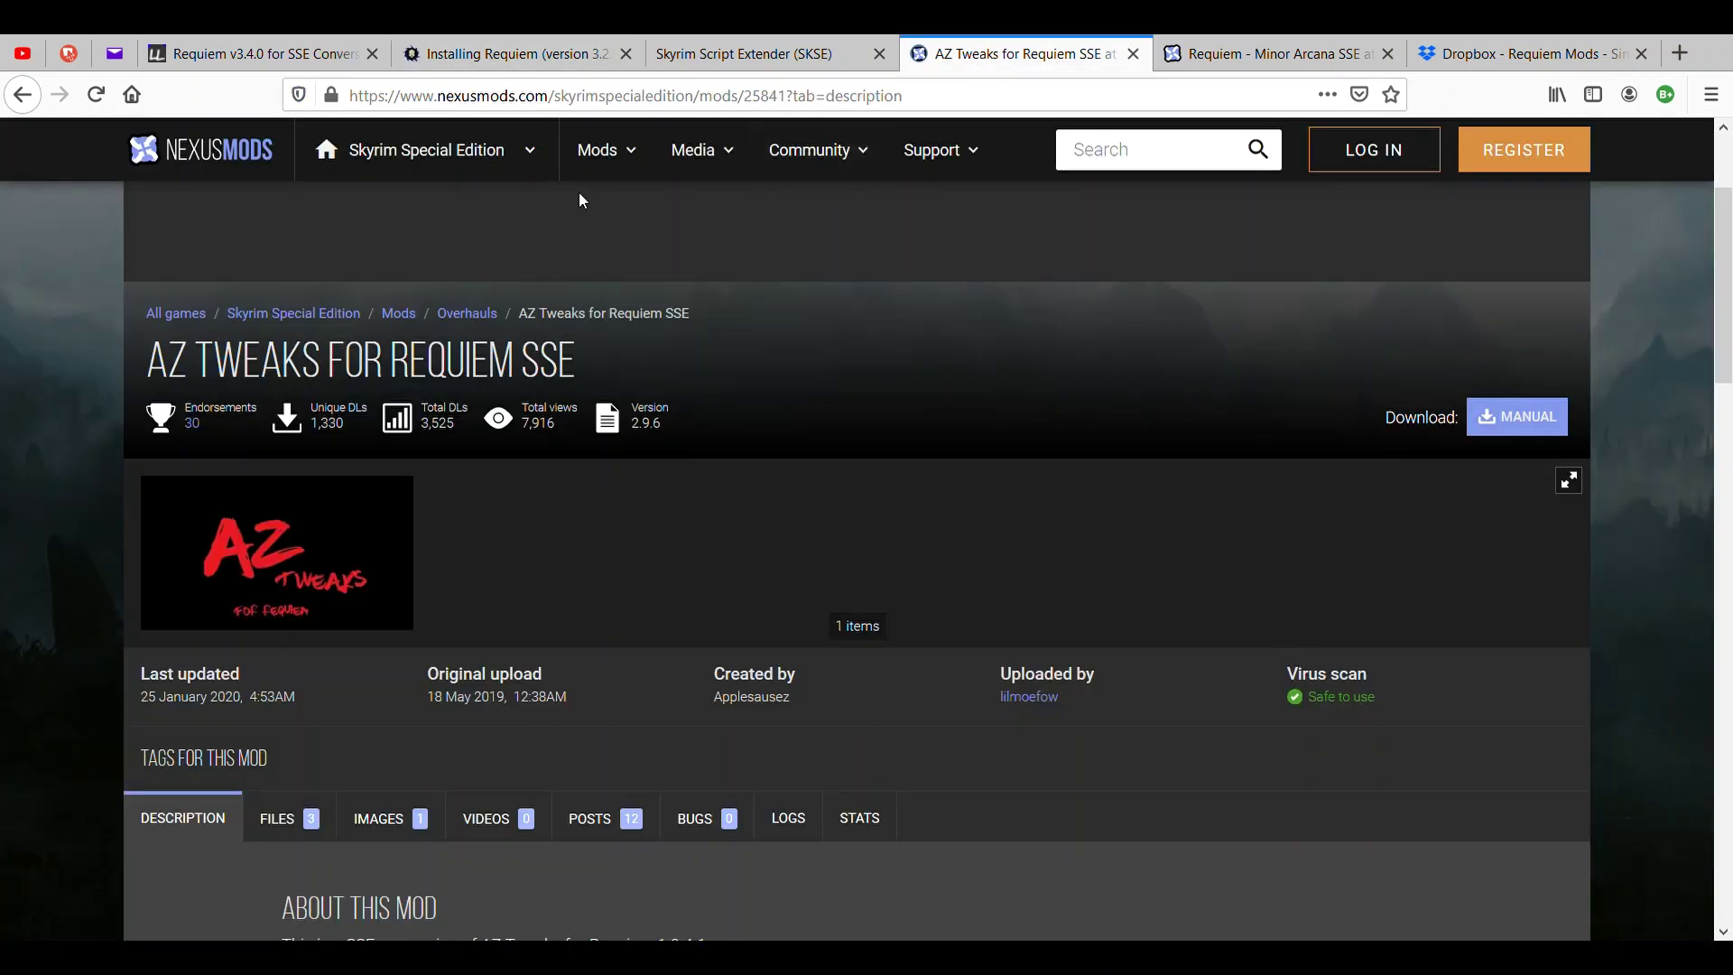
Browse the AZ Tweaks for Requiem SSE file list, then return to its description
scroll(641, 354, "up", 1)
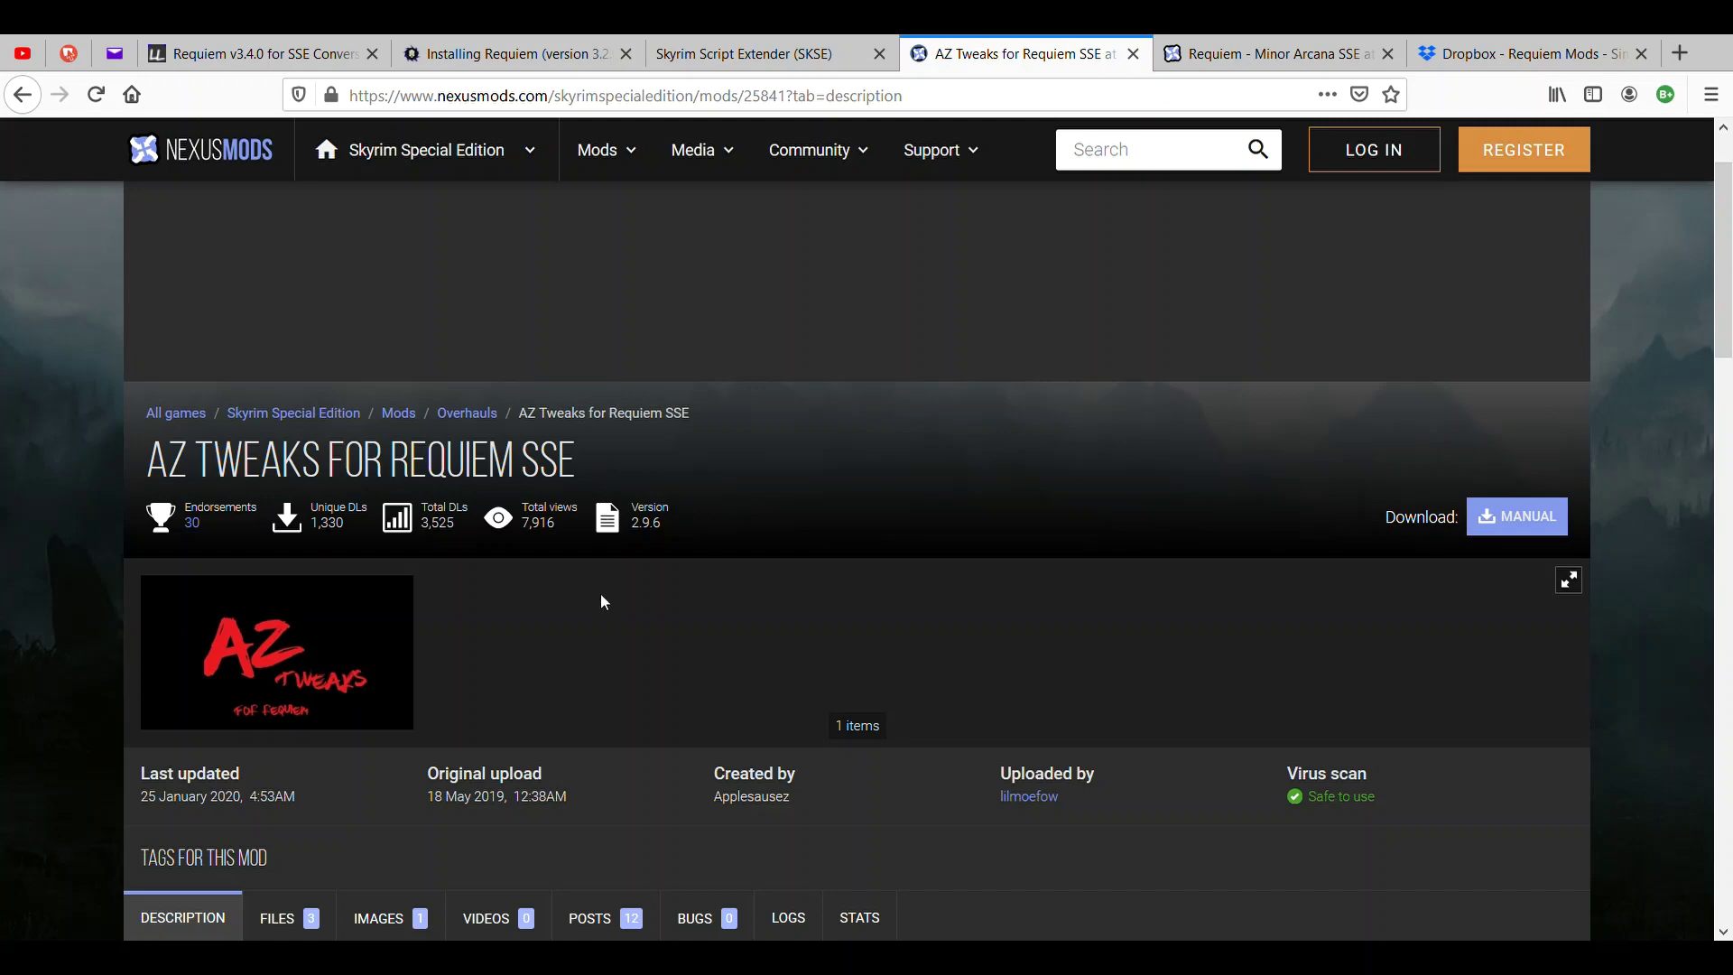
scroll(599, 600, "down", 2)
scroll(603, 593, "down", 1)
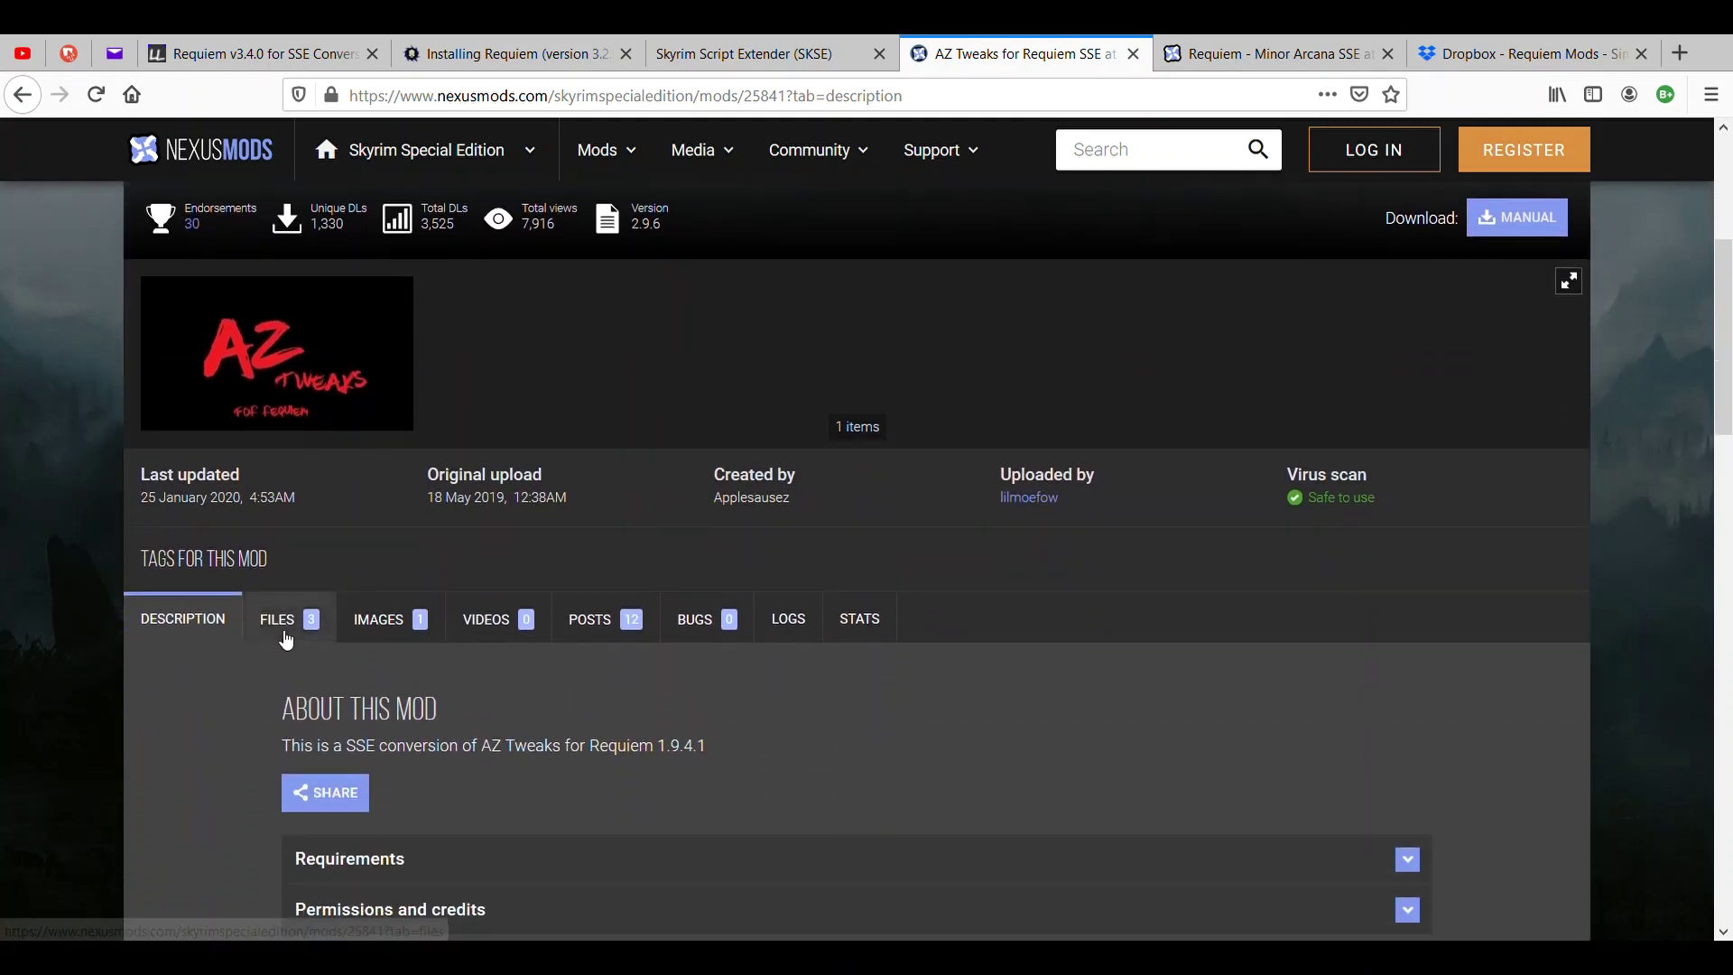
left_click(289, 621)
scroll(584, 484, "down", 6)
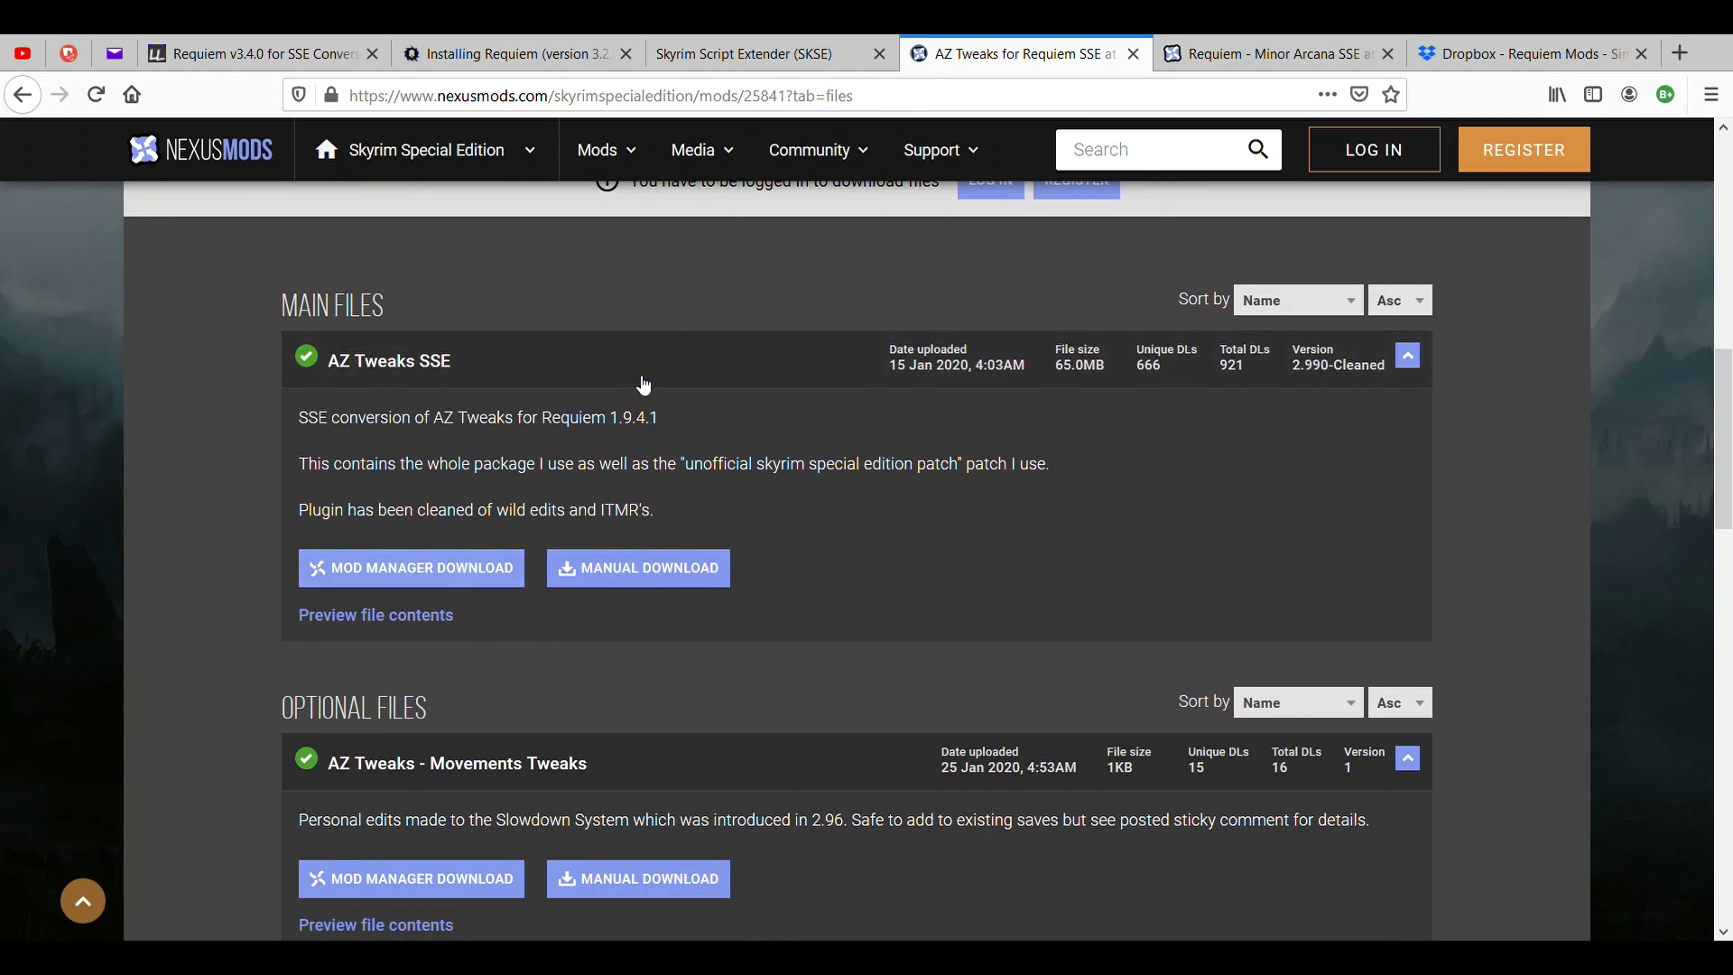
scroll(500, 390, "up", 4)
left_click(202, 532)
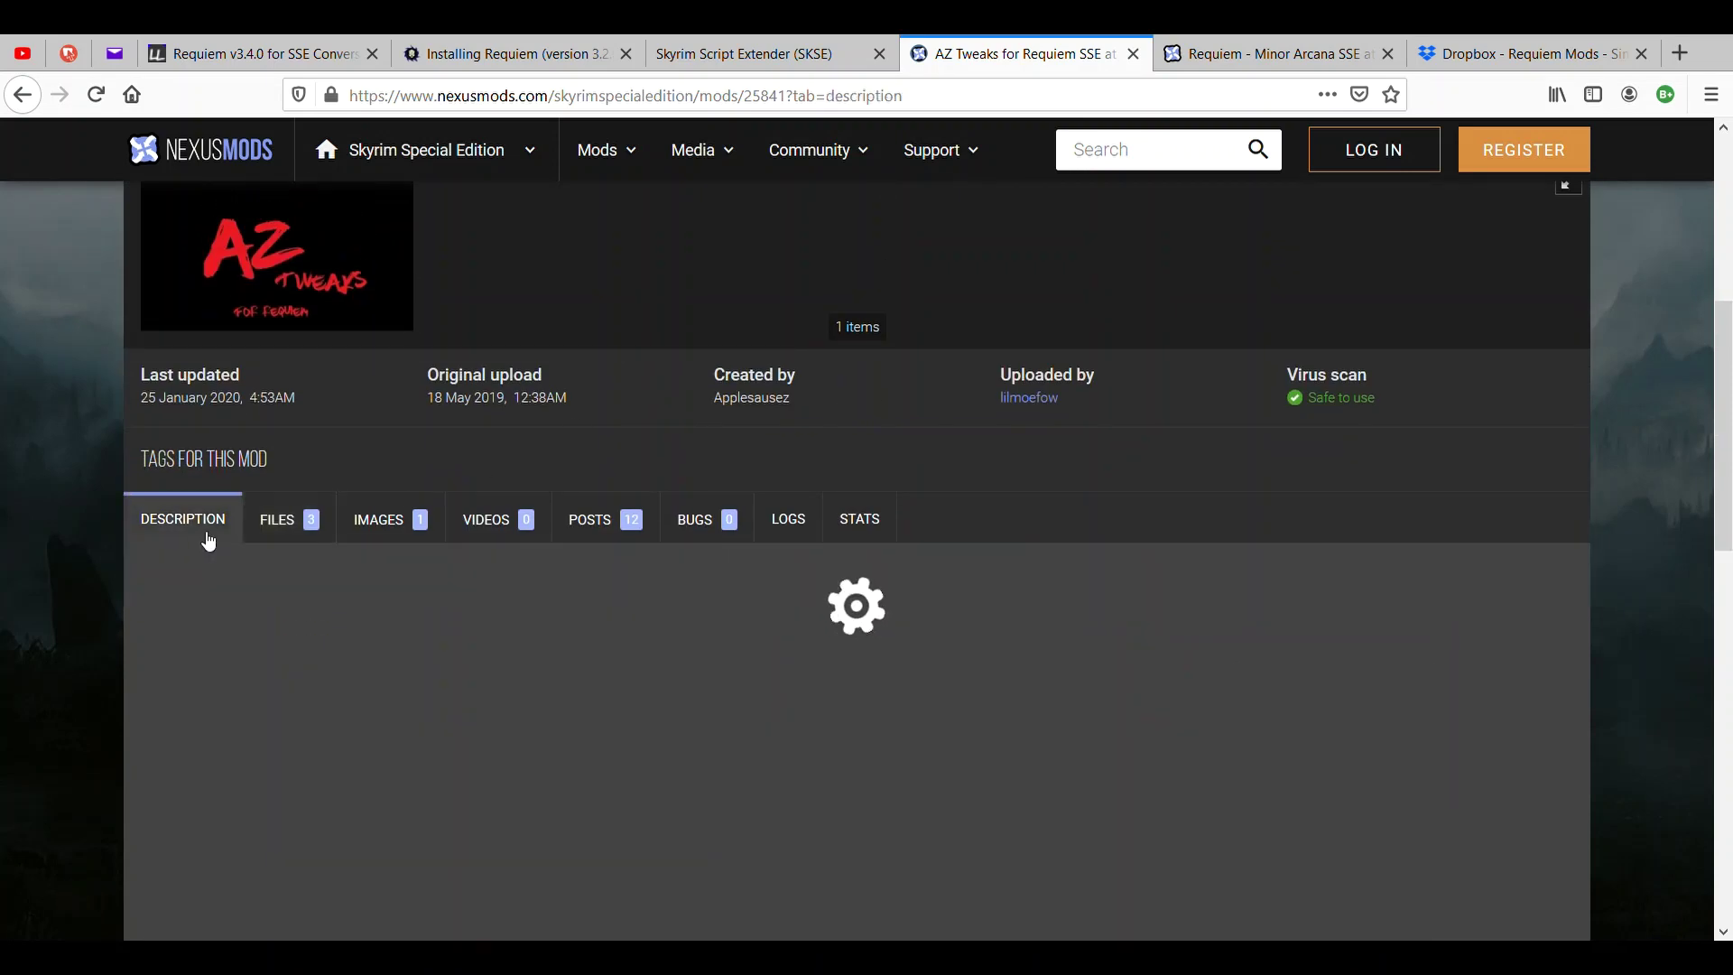
Locate Requiem 1.9.4 in the AZ Tweaks Requirements section
scroll(578, 370, "down", 8)
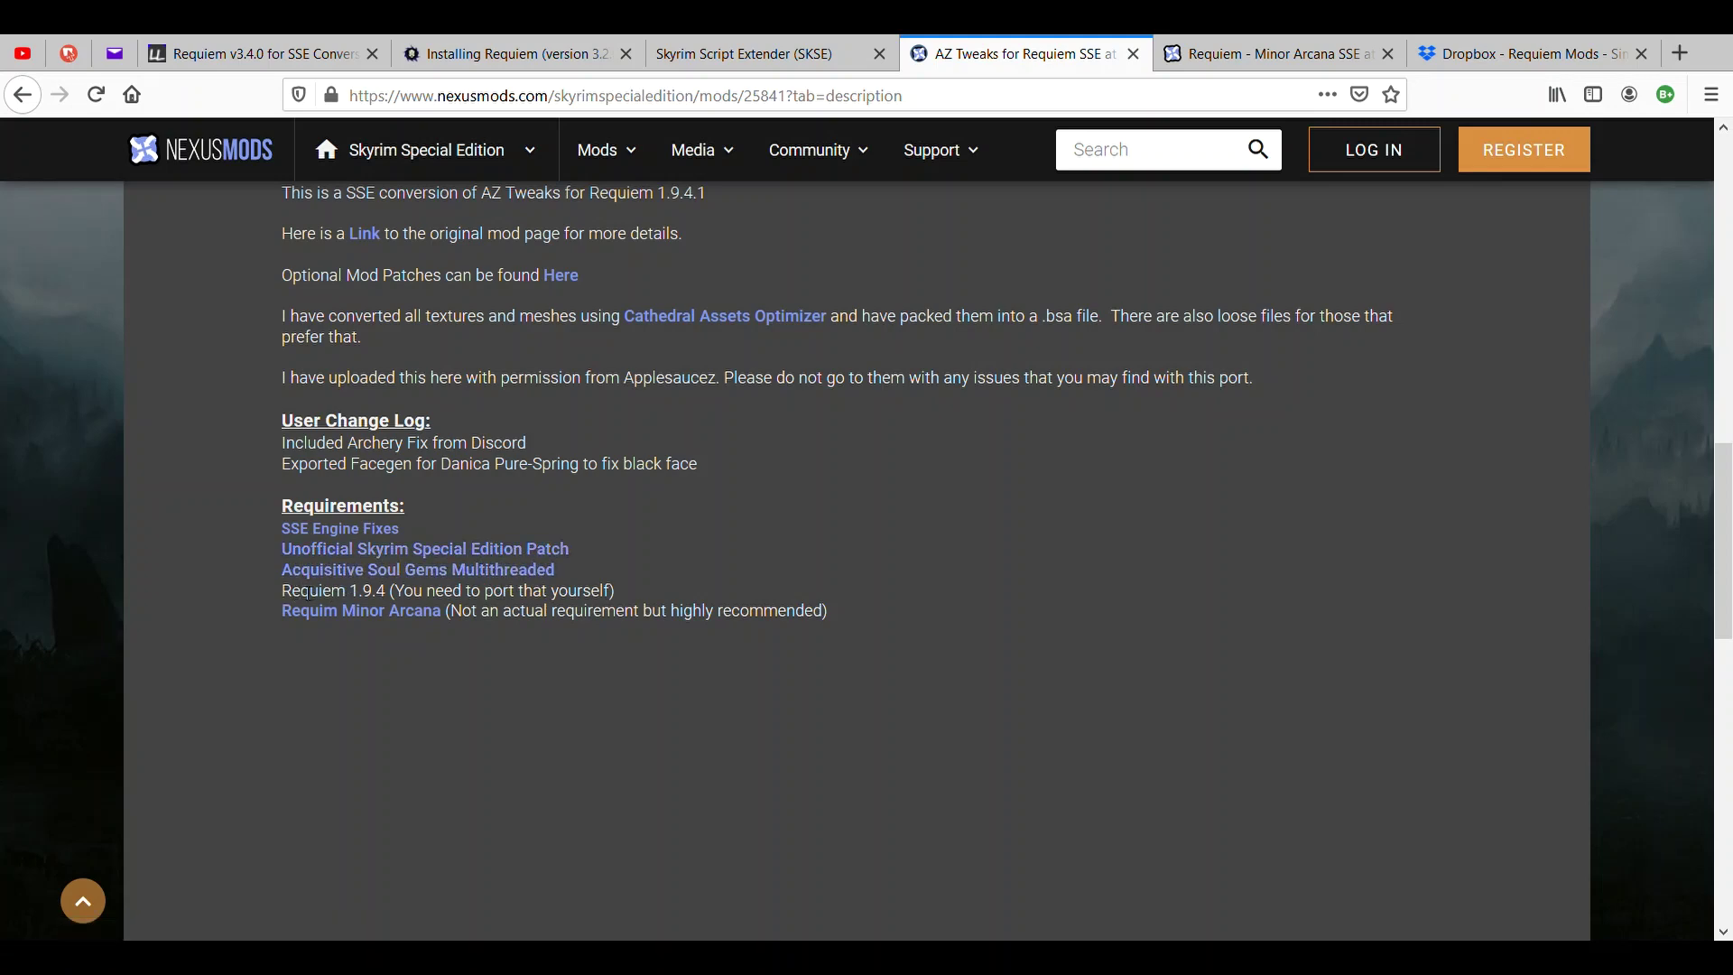
left_click_drag(301, 591, 407, 597)
left_click(333, 589)
Check the Requiem - Minor Arcana SSE mod's file list
left_click(1210, 54)
scroll(330, 514, "down", 5)
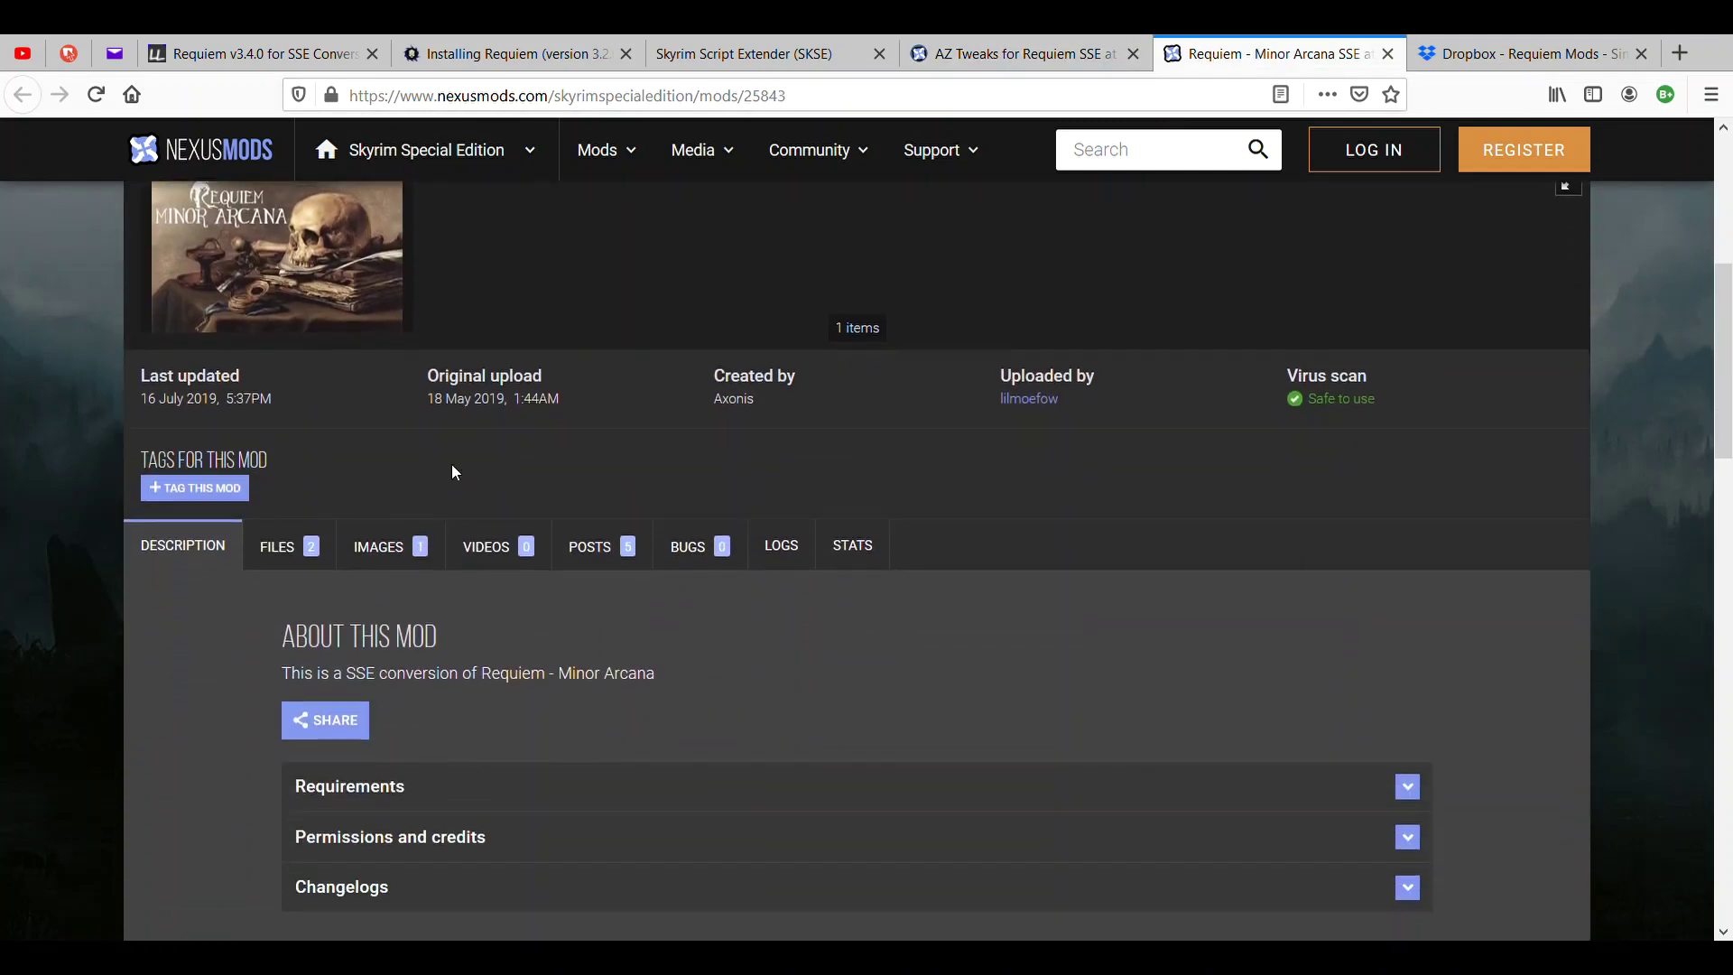
left_click(281, 545)
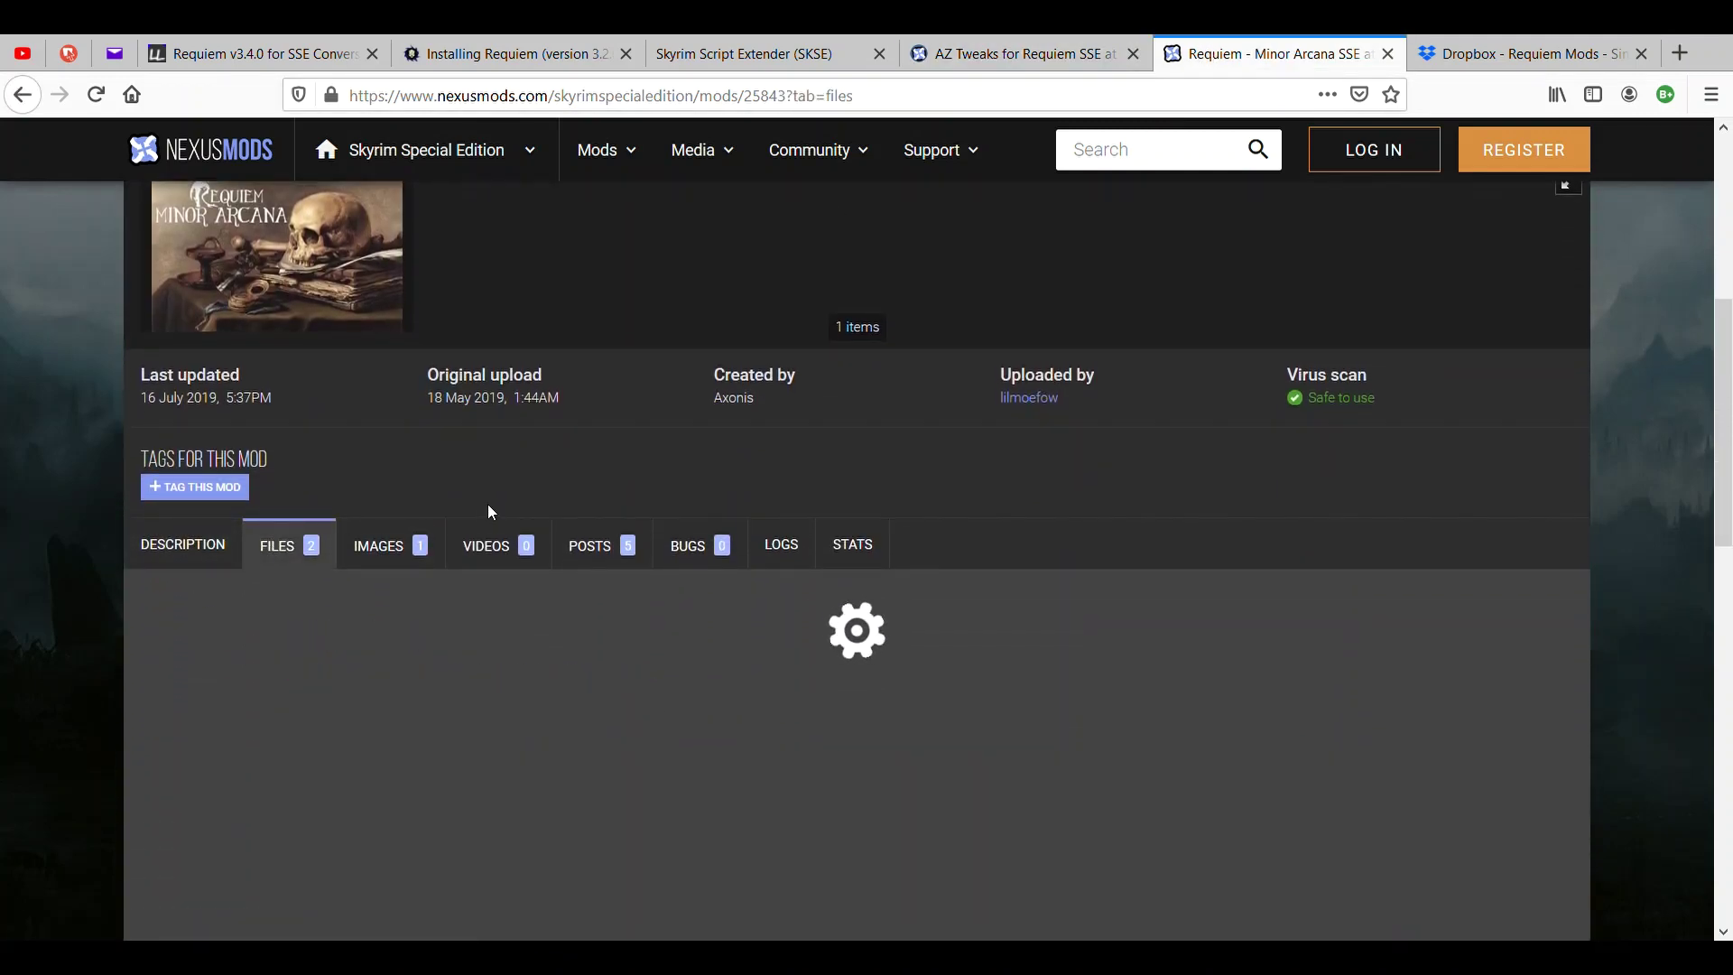
scroll(493, 512, "down", 4)
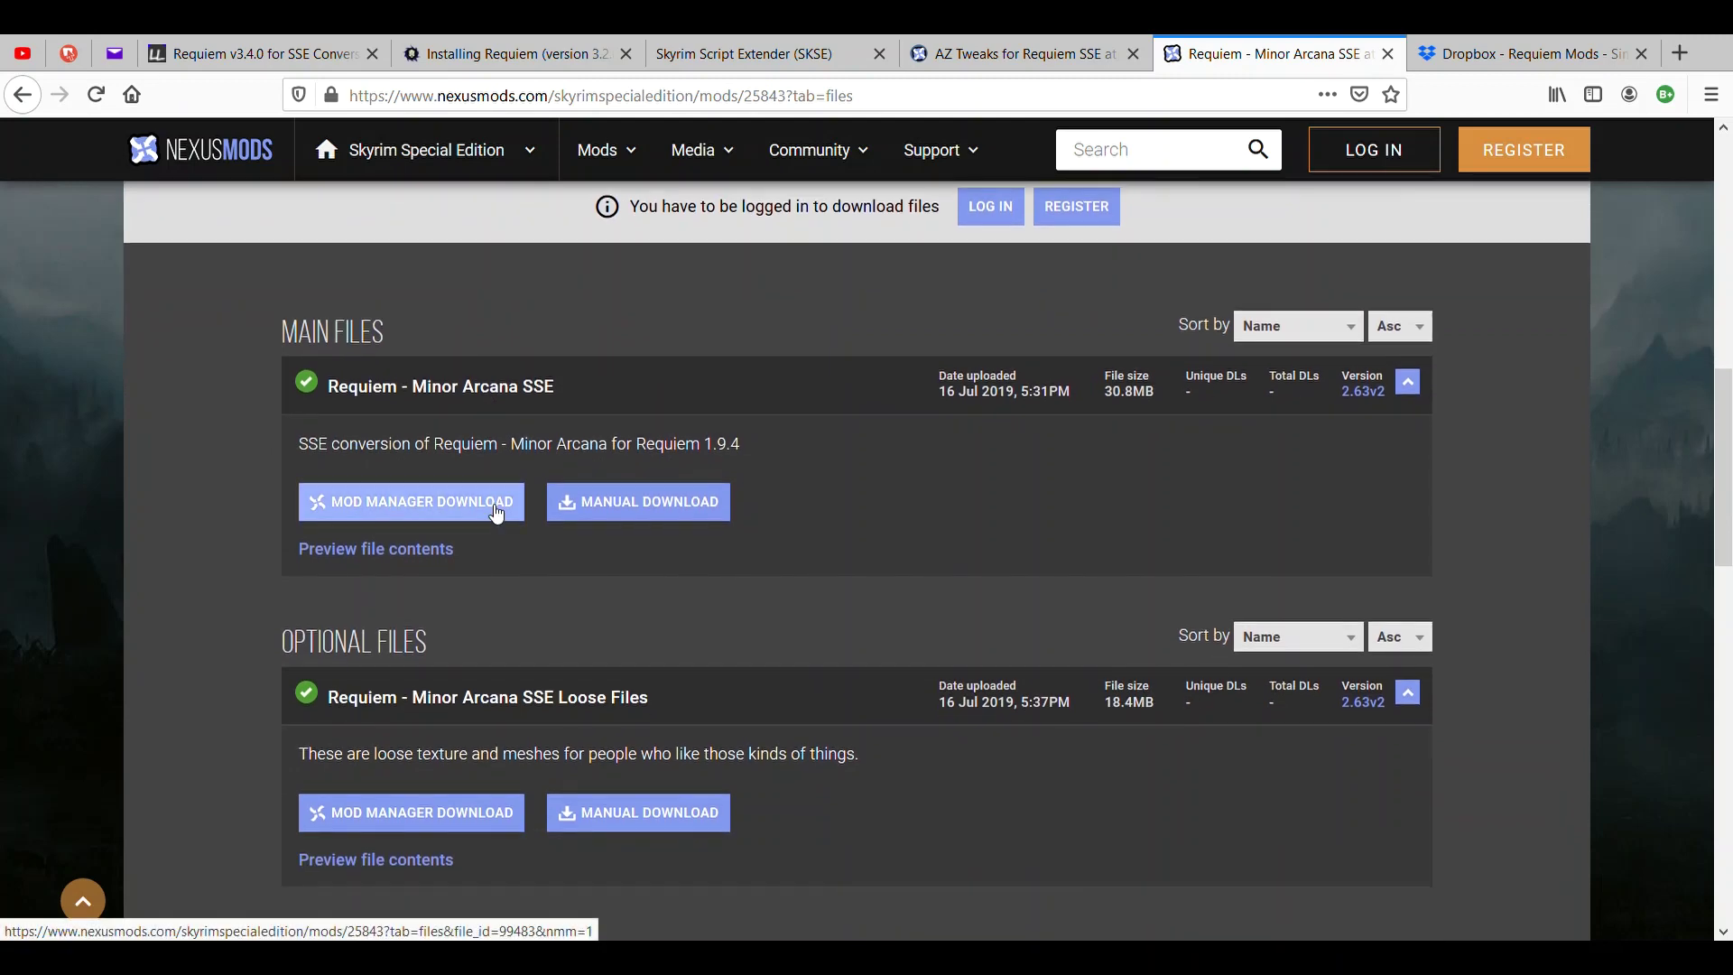
Scroll back through the AZ Tweaks for Requiem SSE page, then move to the Dropbox Requiem Mods folder
left_click(1024, 56)
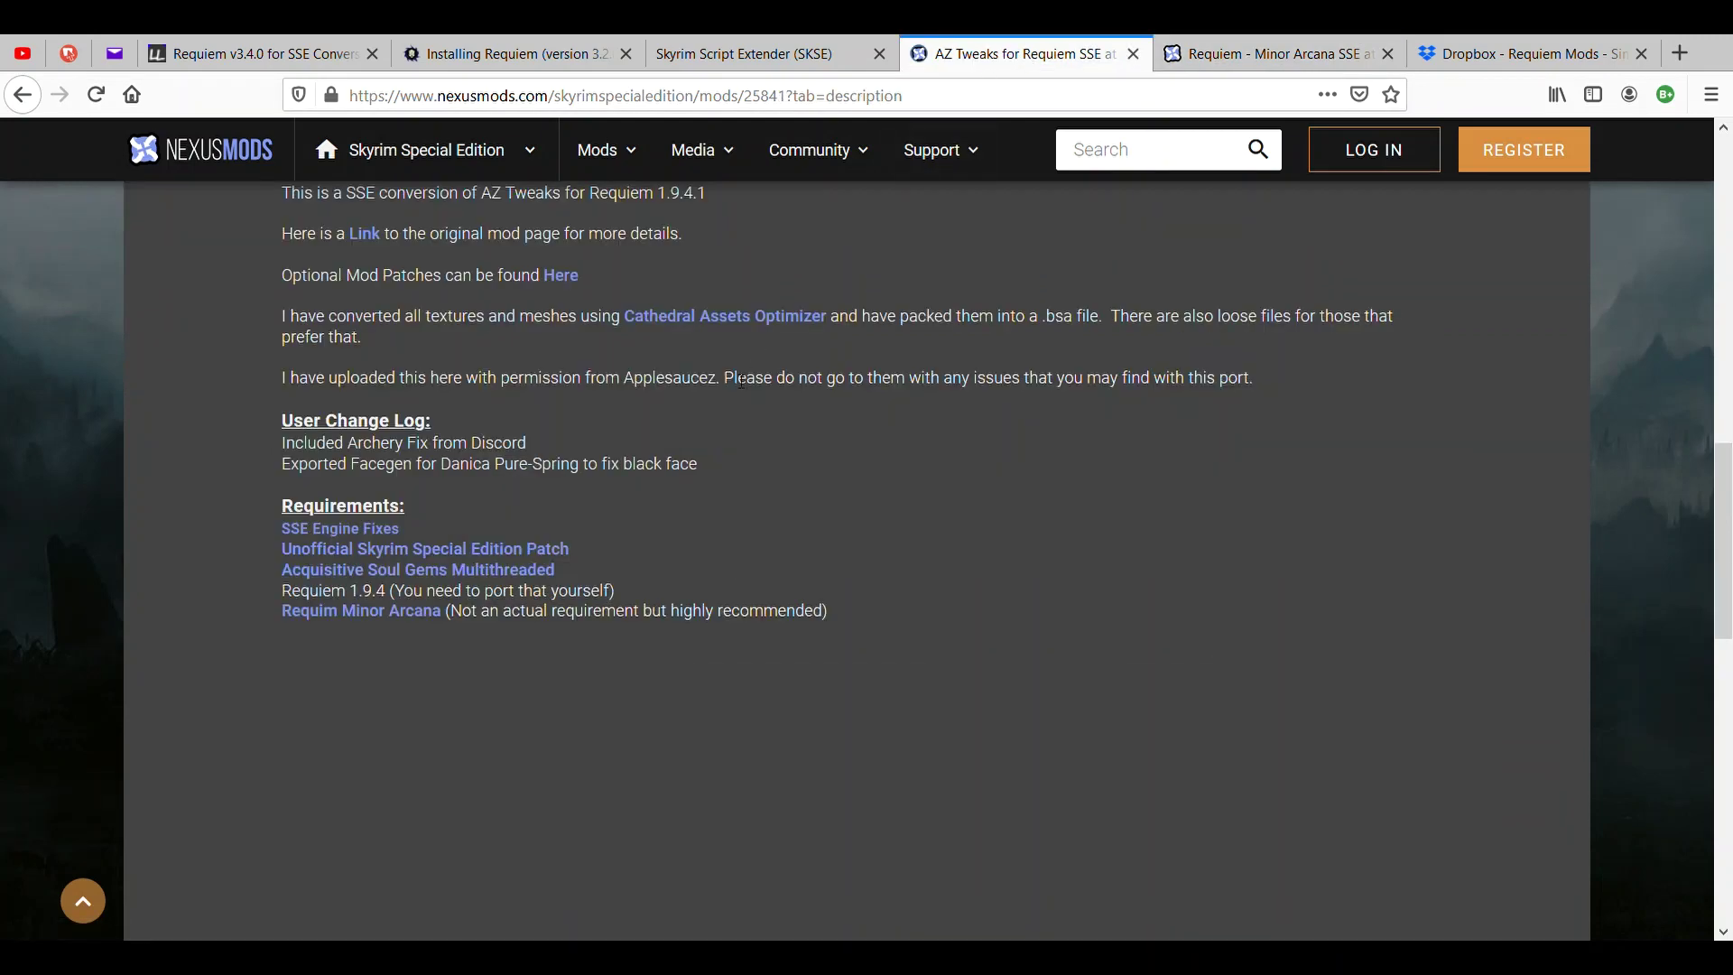
scroll(740, 380, "up", 1)
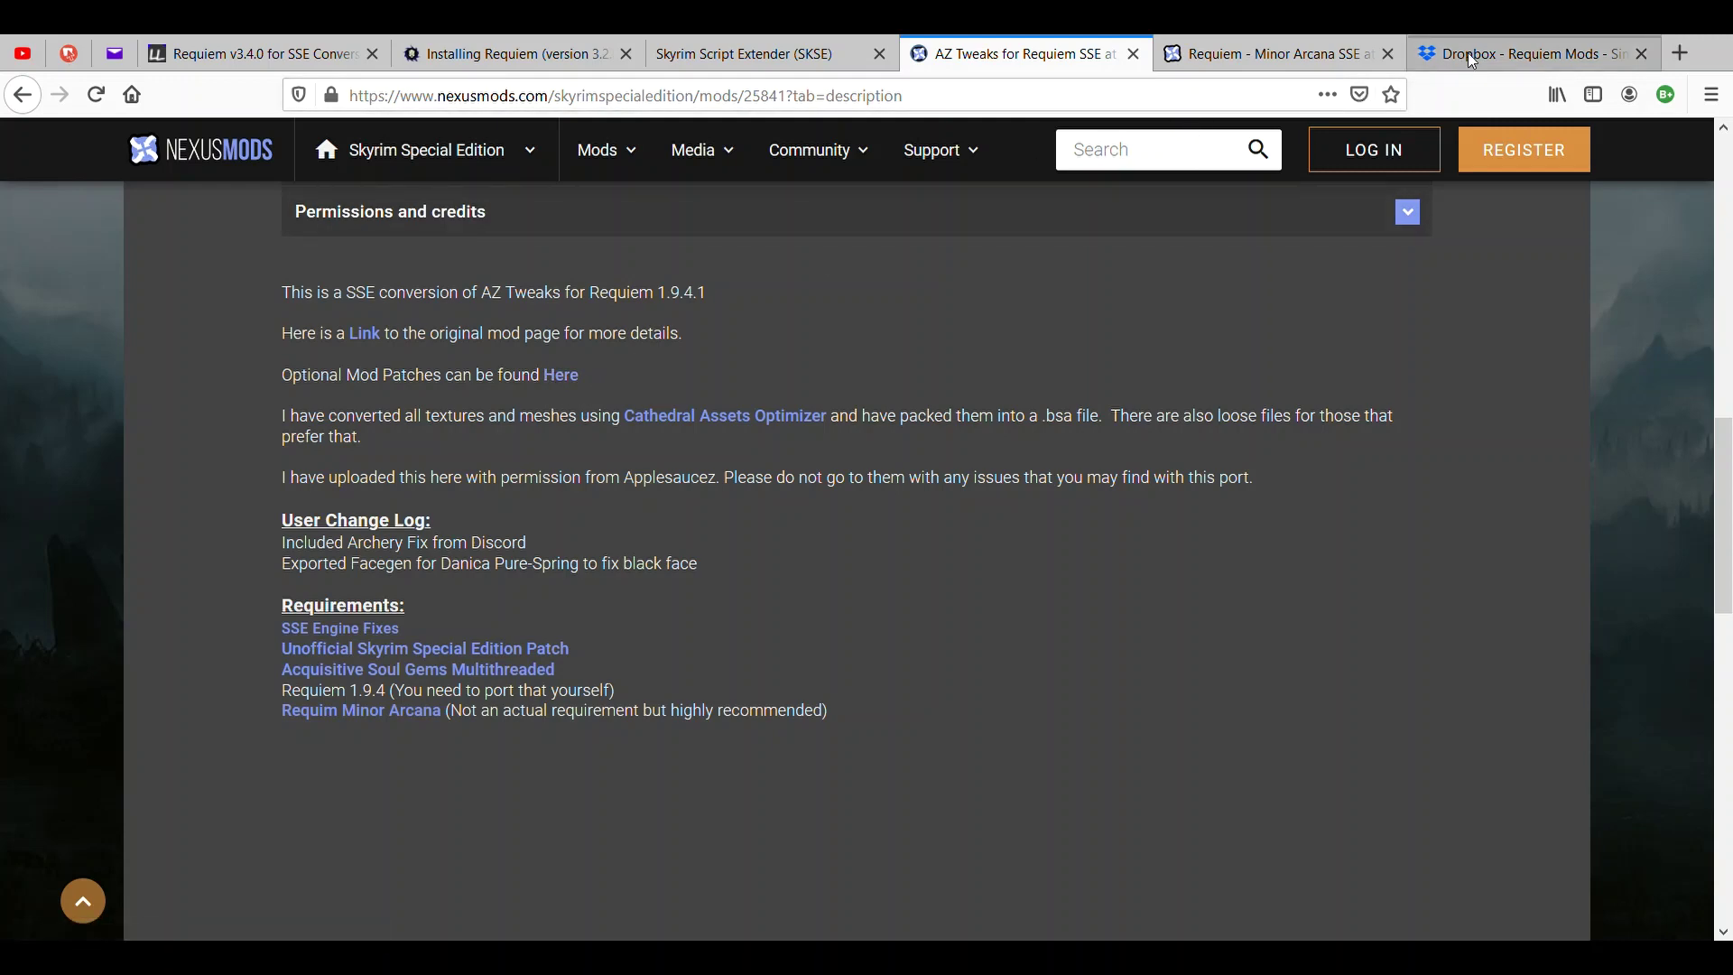
scroll(858, 487, "up", 5)
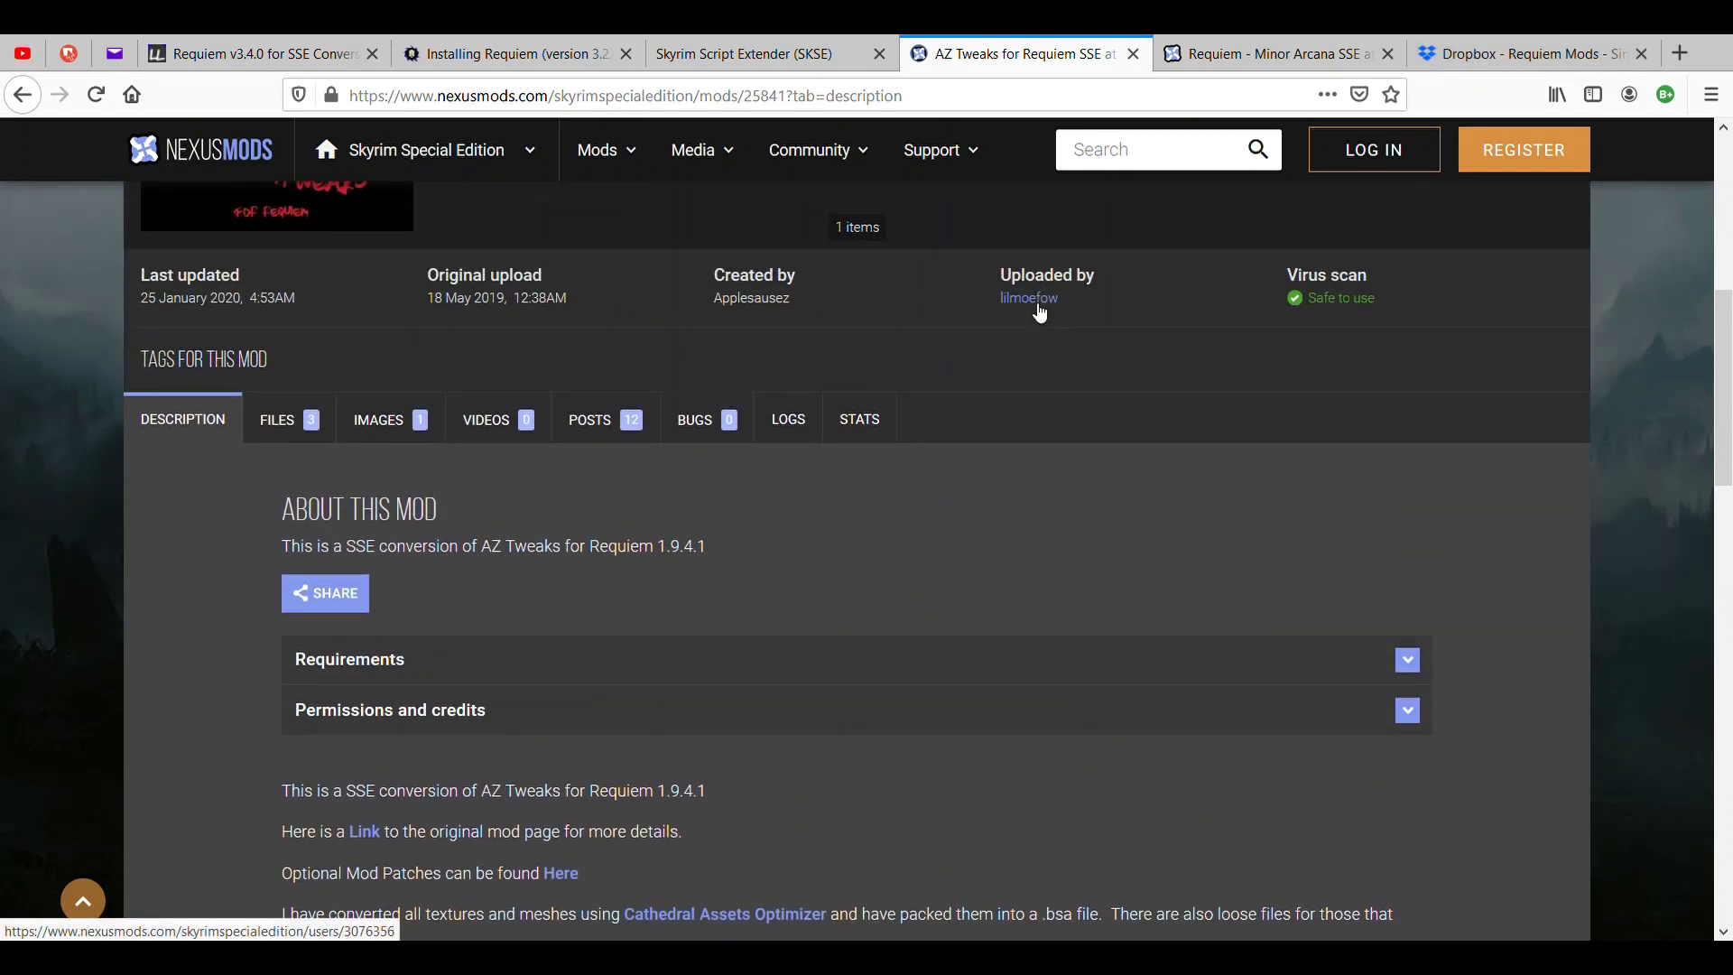
scroll(990, 484, "up", 2)
scroll(386, 406, "up", 1)
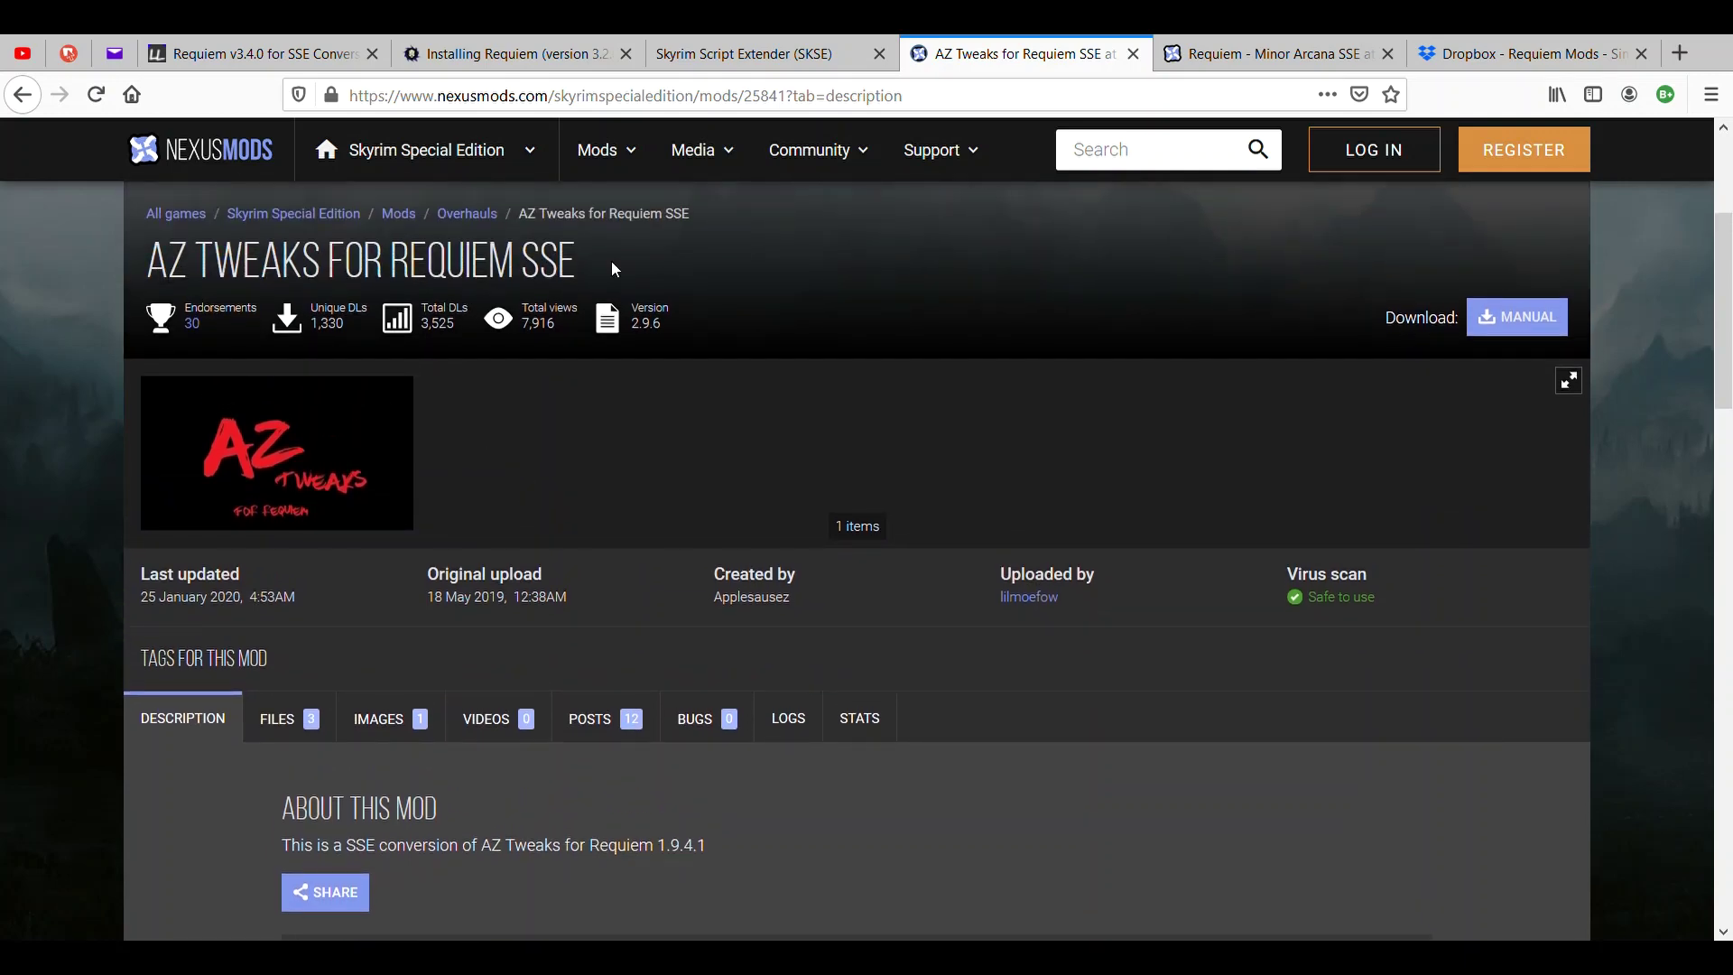
left_click(1473, 58)
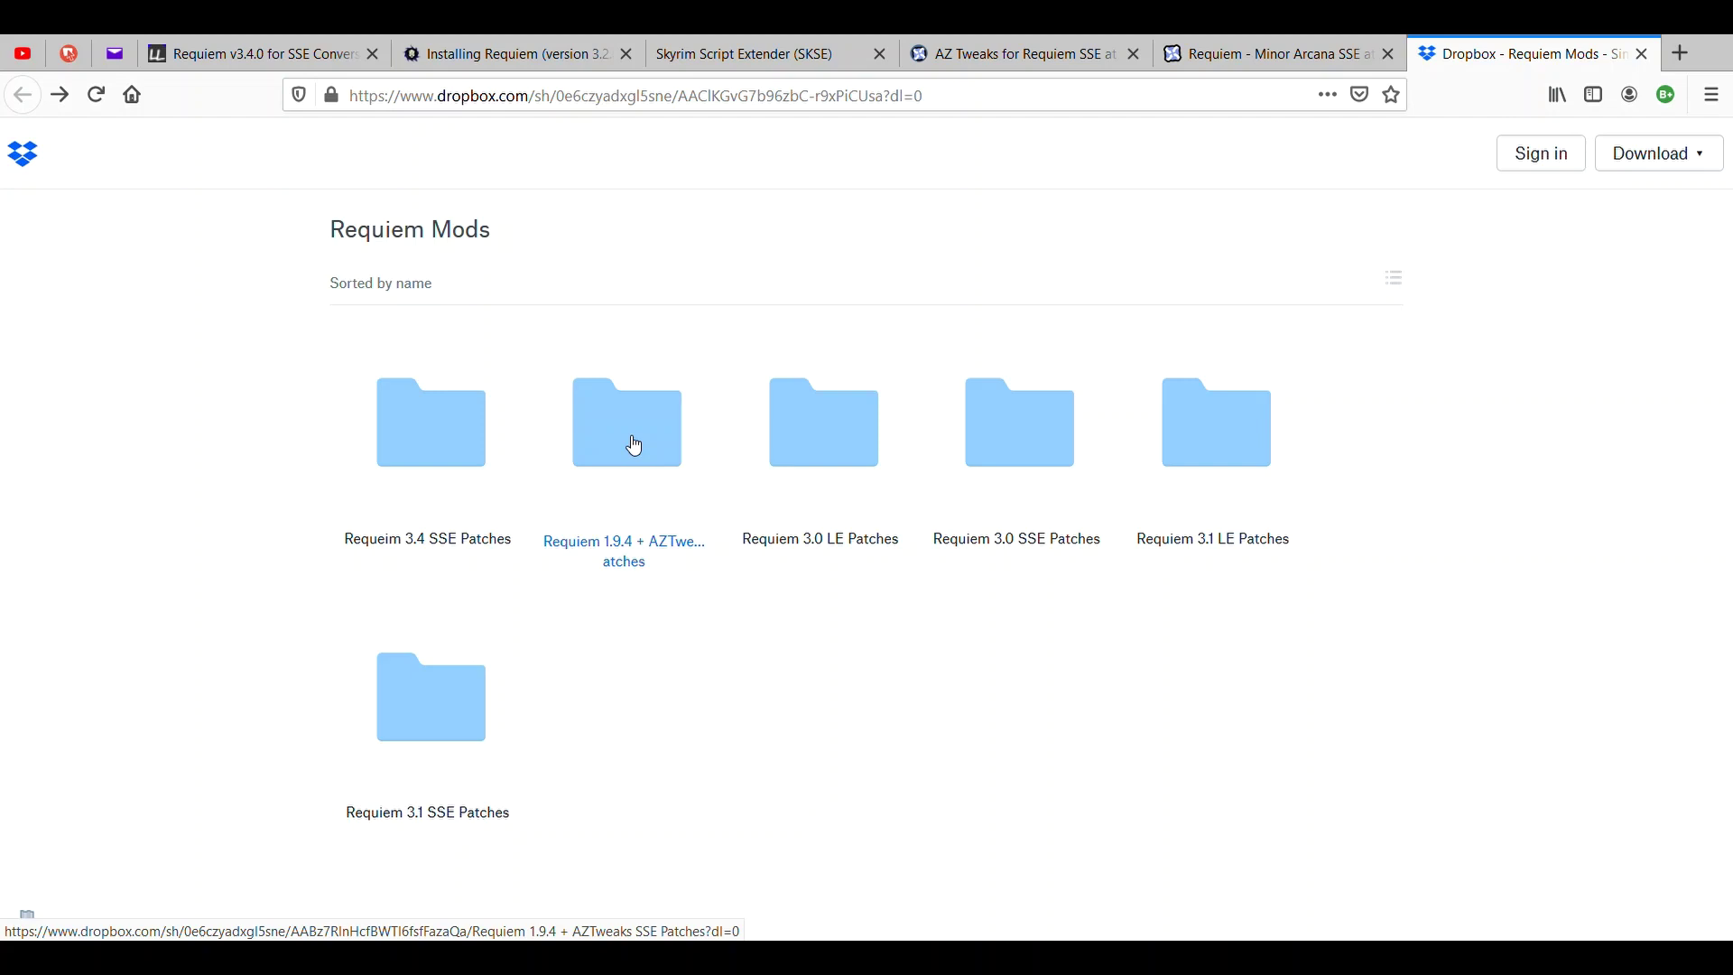
Open 'Requiem 1.9.4 + AZTweaks SSE Patches' in Dropbox and browse its .7z patch archives
left_click(651, 554)
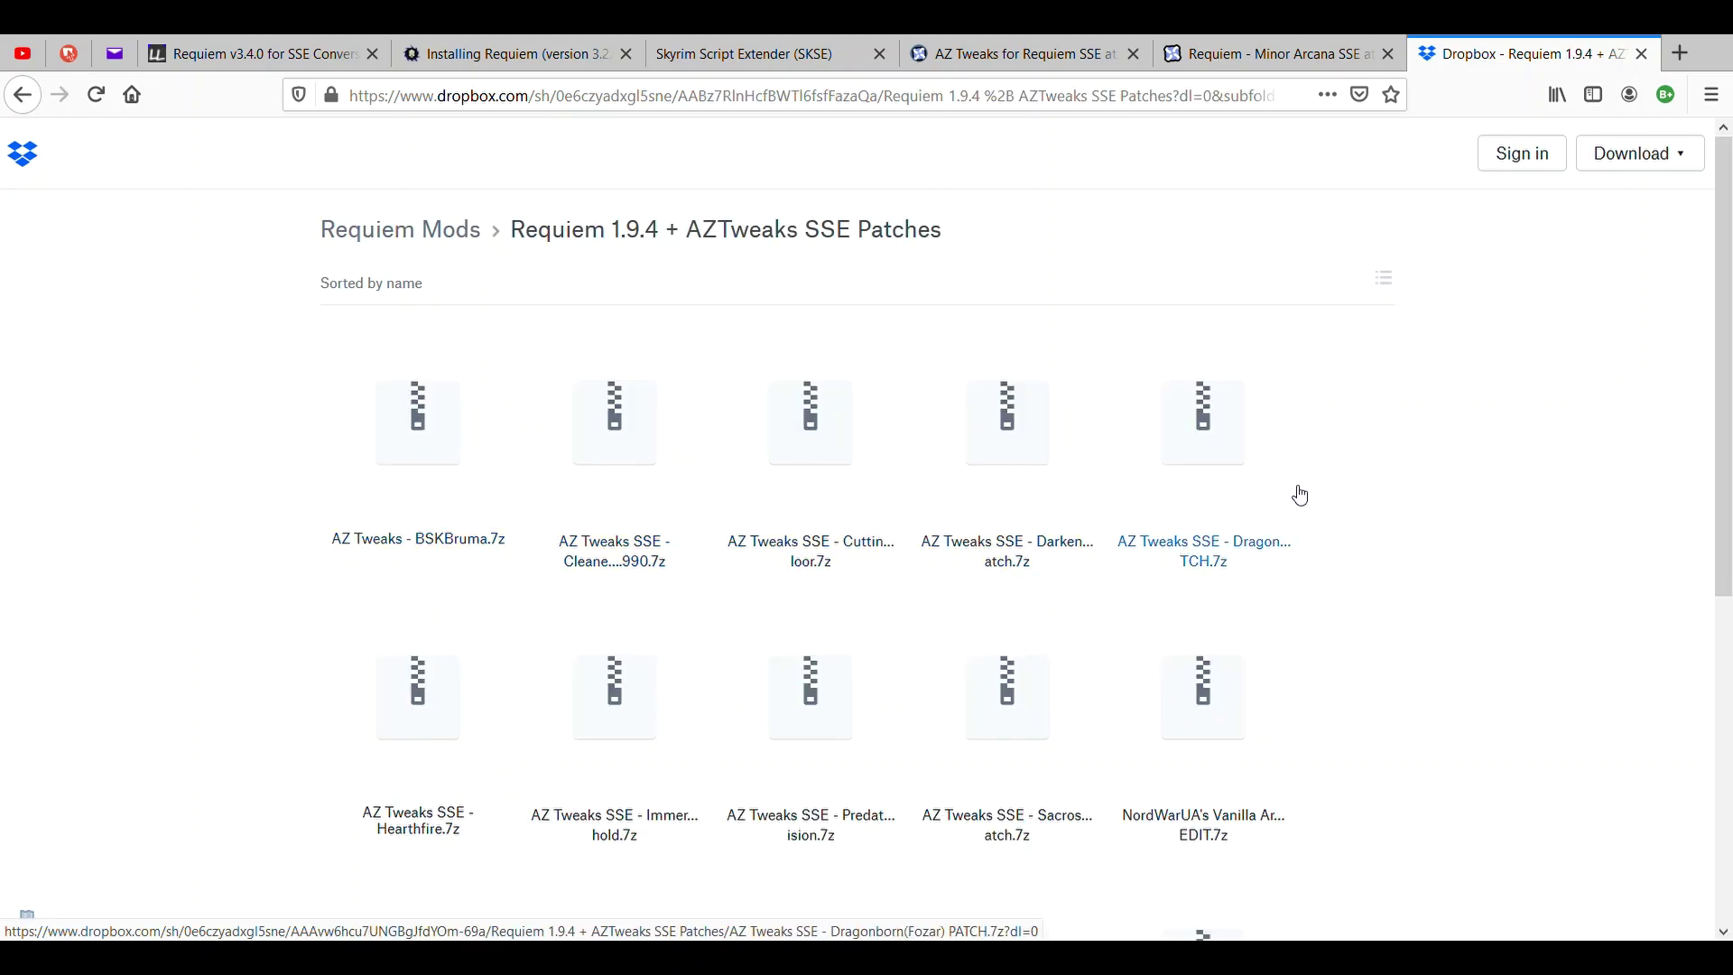
scroll(1323, 481, "down", 3)
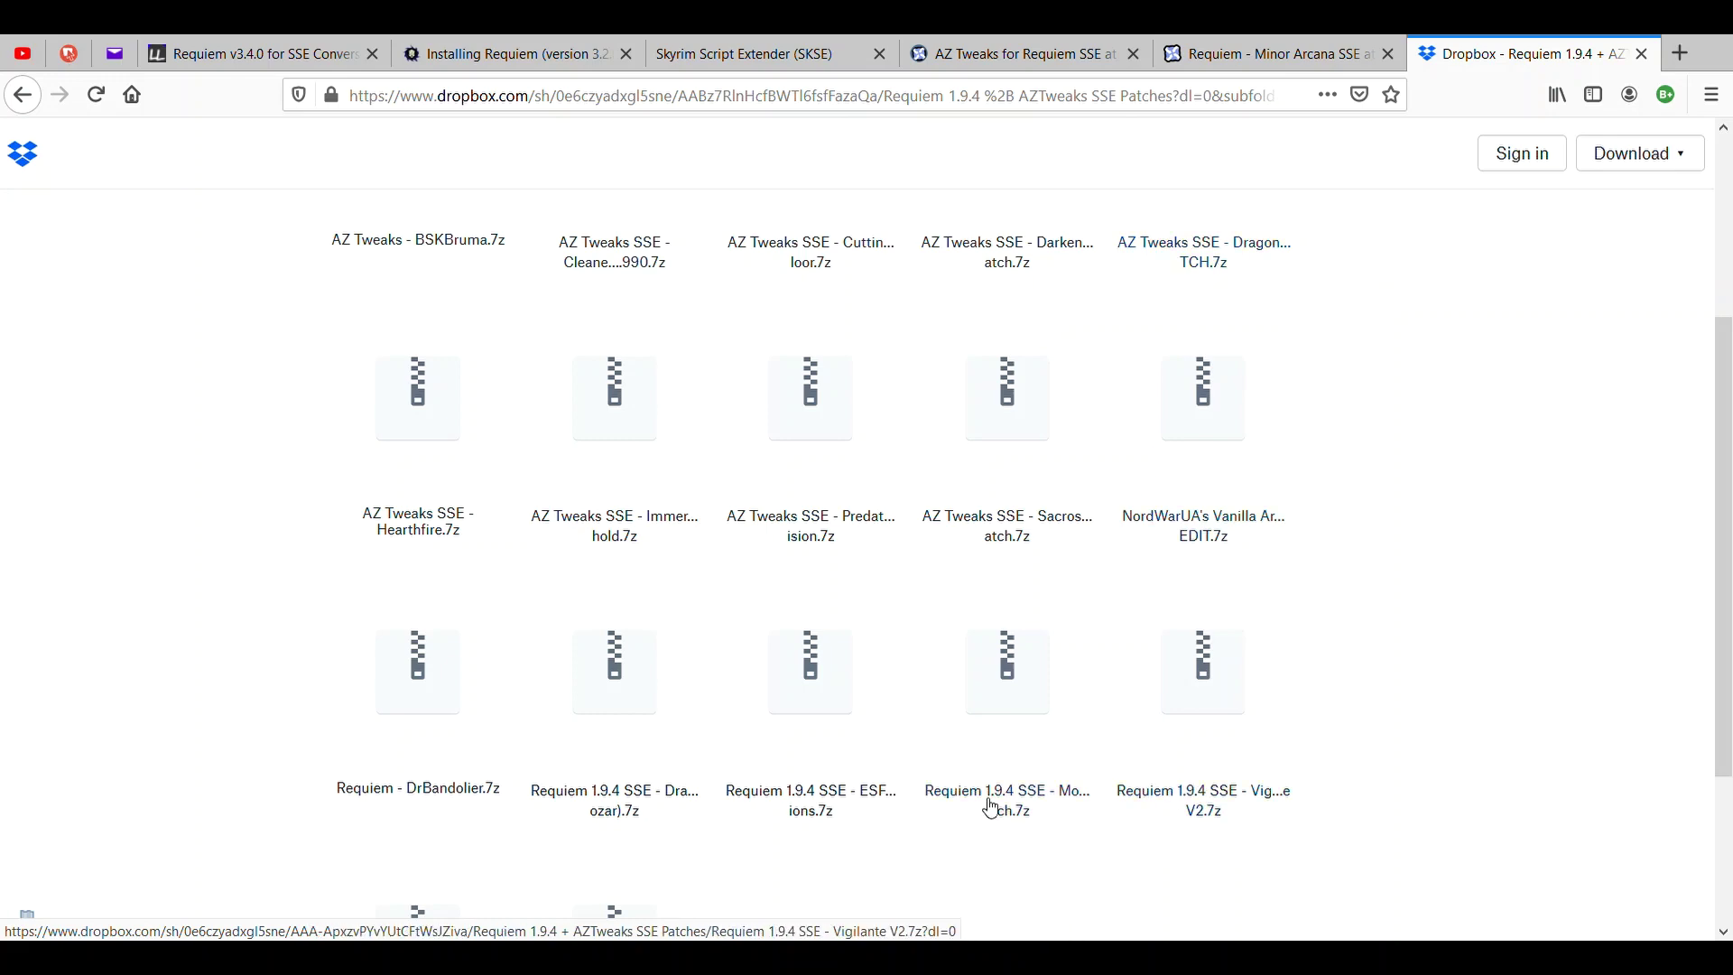
scroll(496, 747, "down", 2)
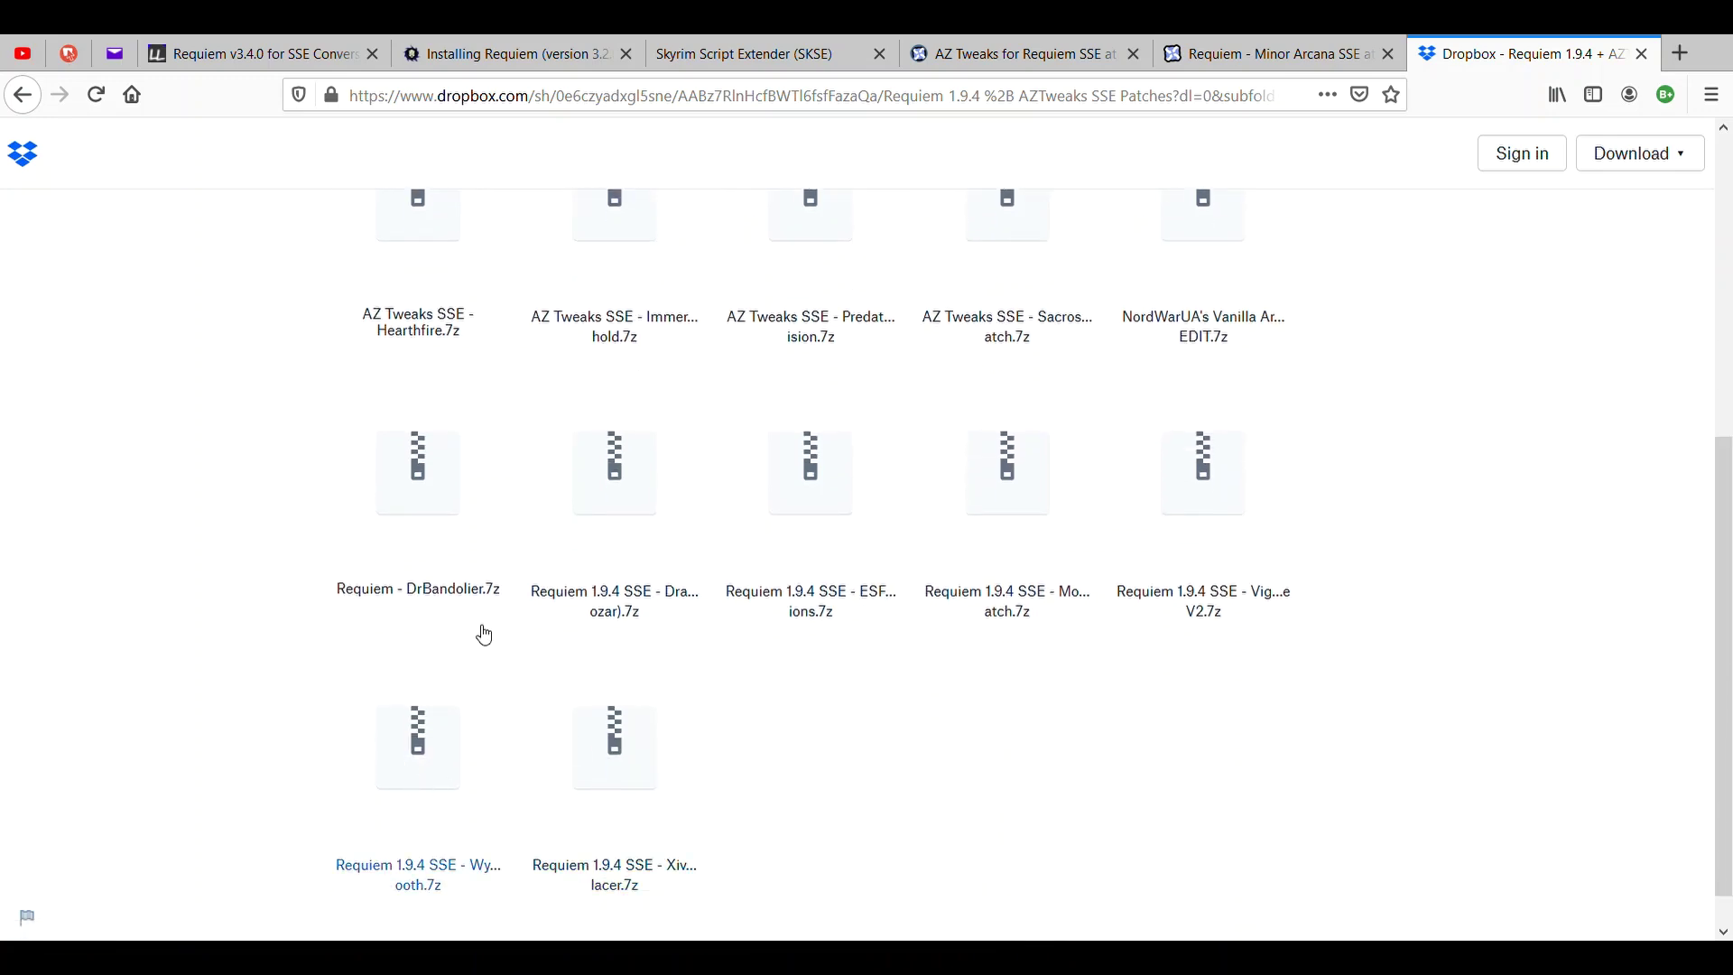
scroll(464, 445, "up", 3)
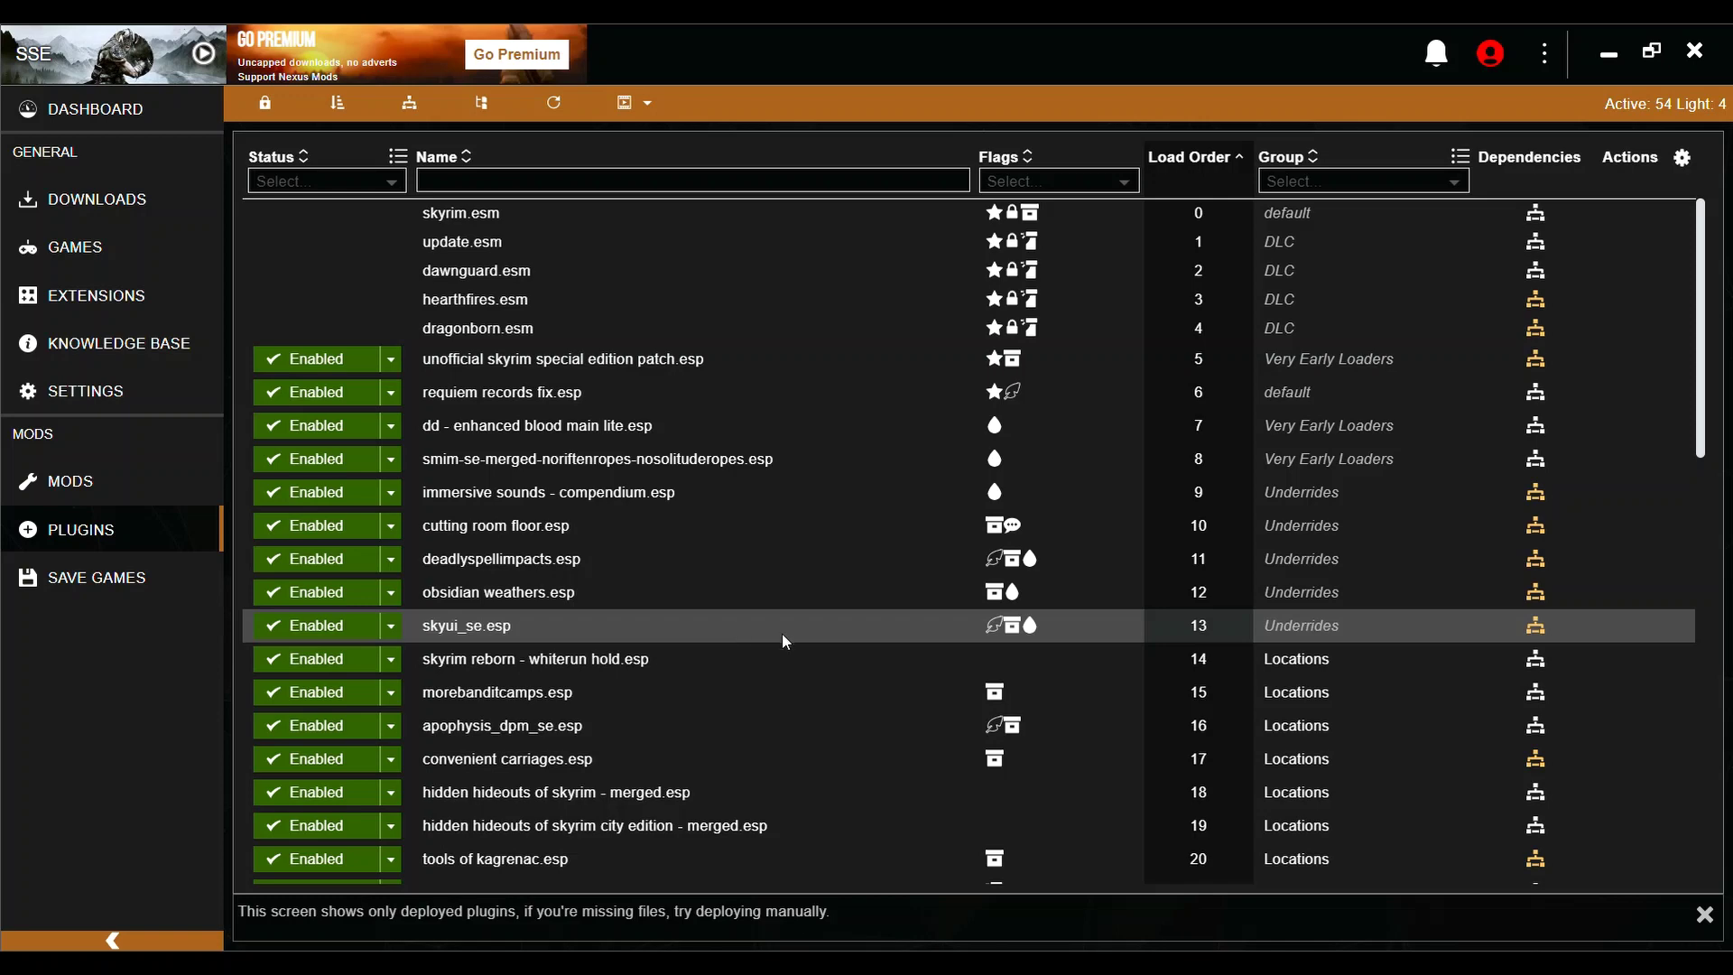
scroll(791, 647, "down", 2)
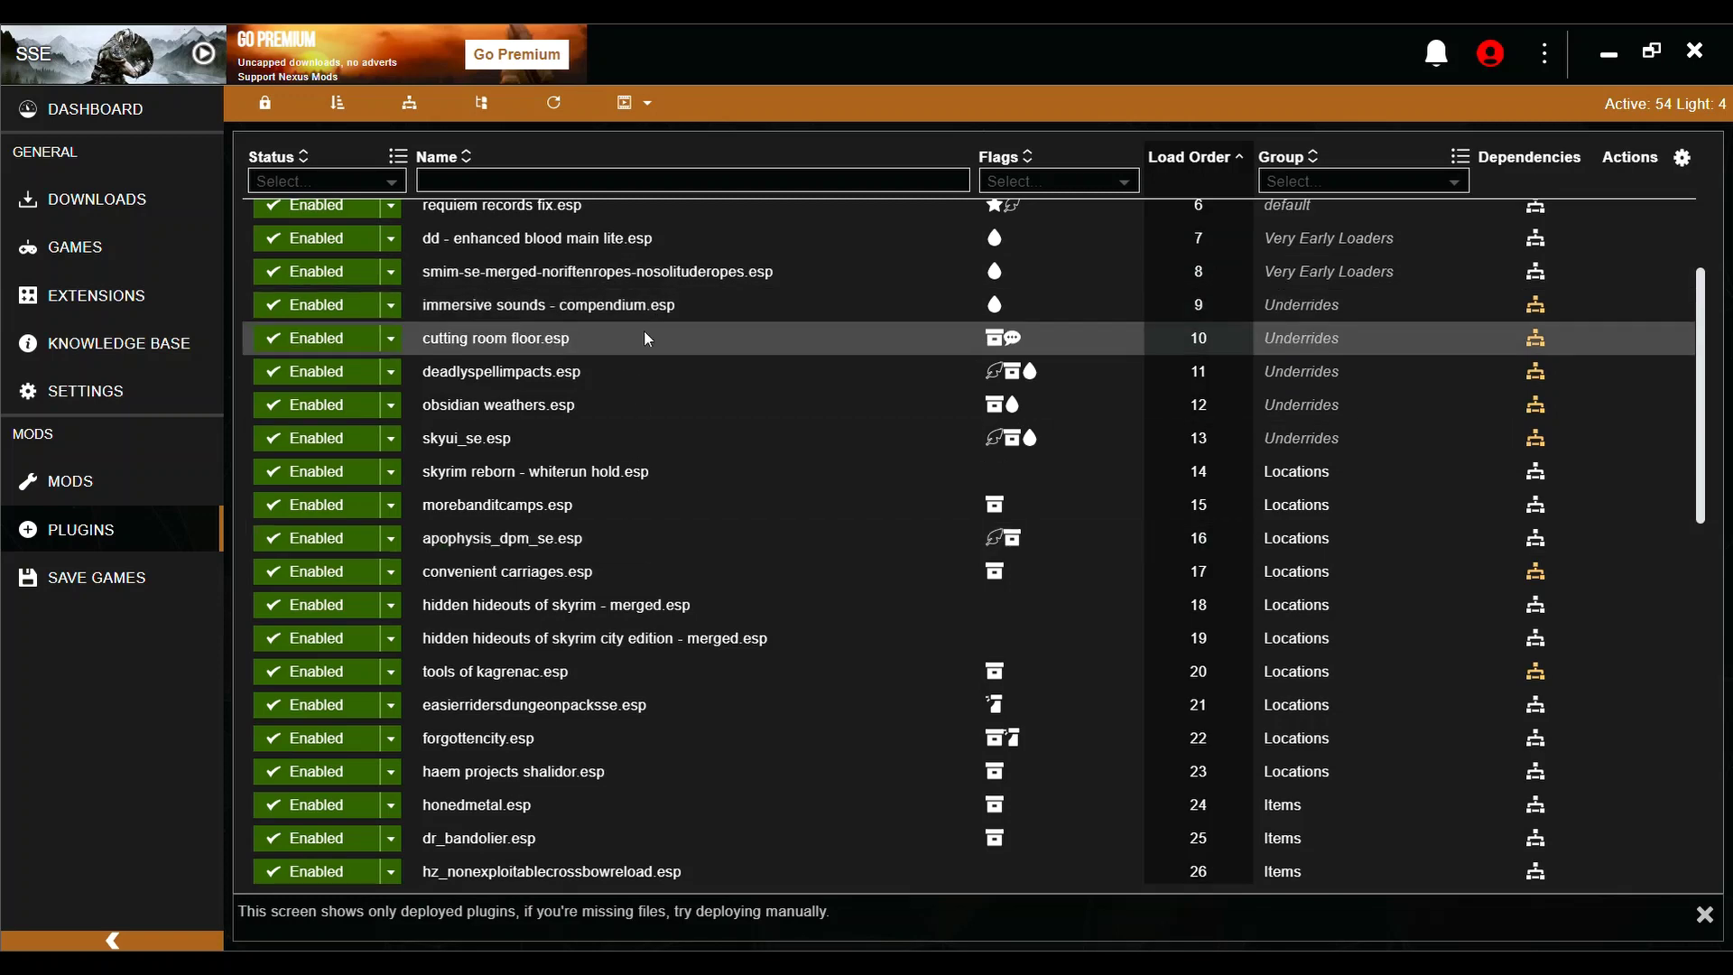
scroll(638, 389, "down", 4)
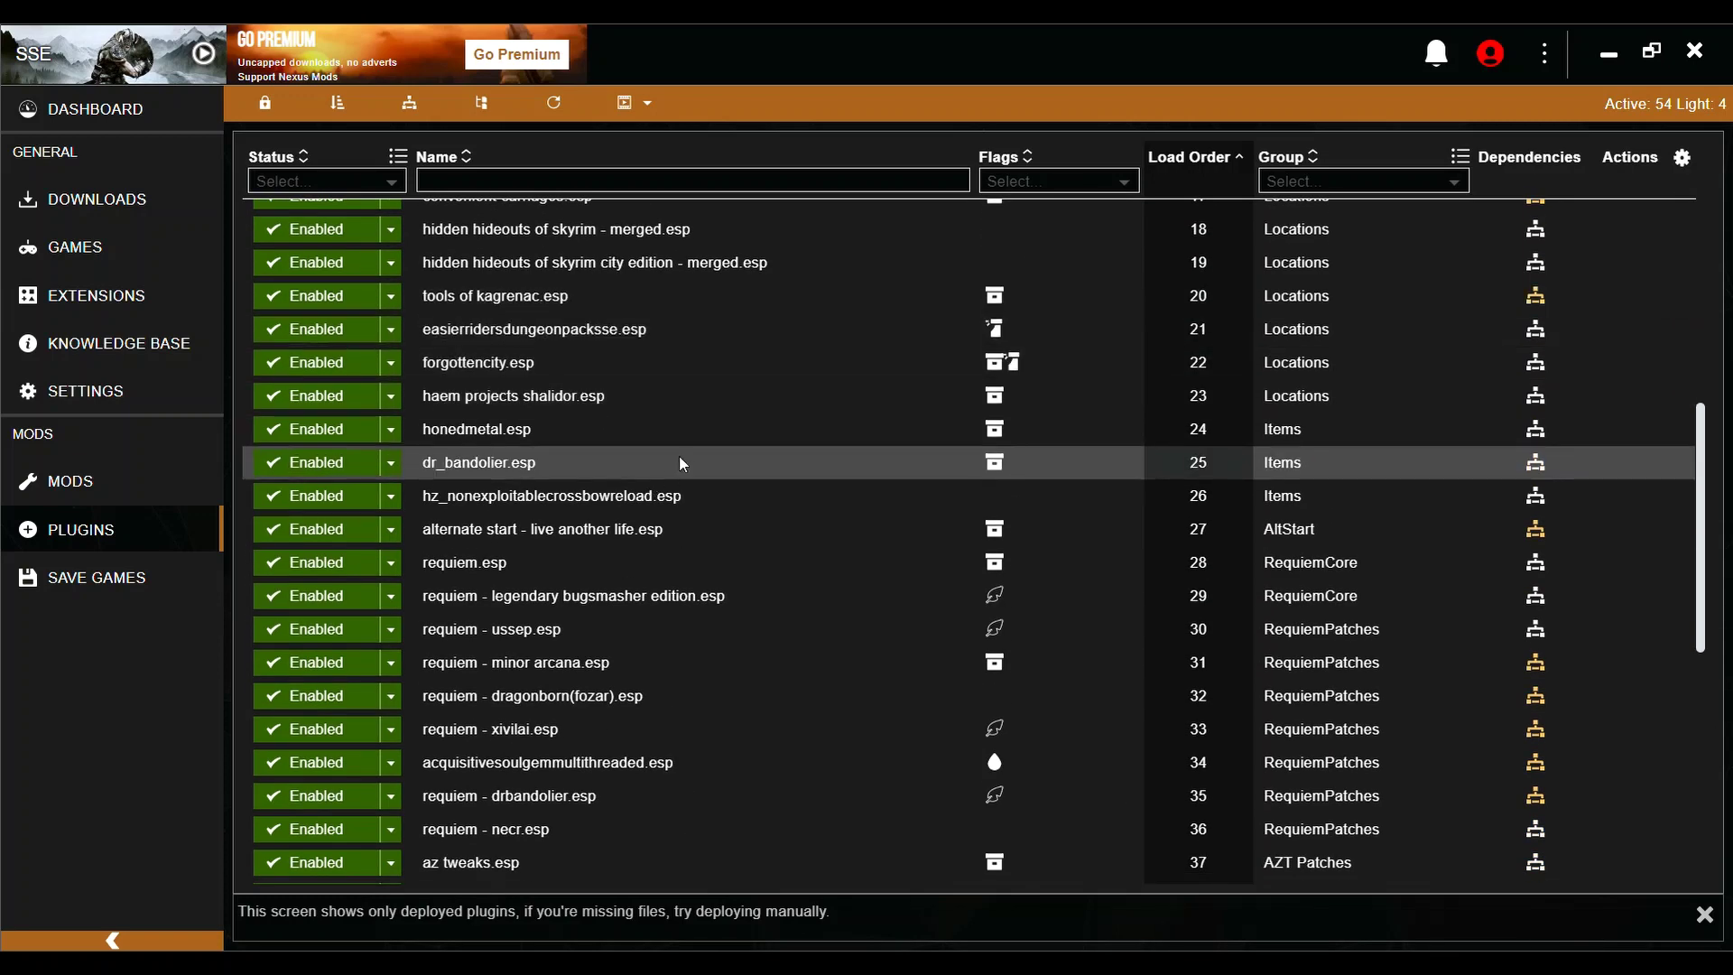
scroll(685, 444, "down", 2)
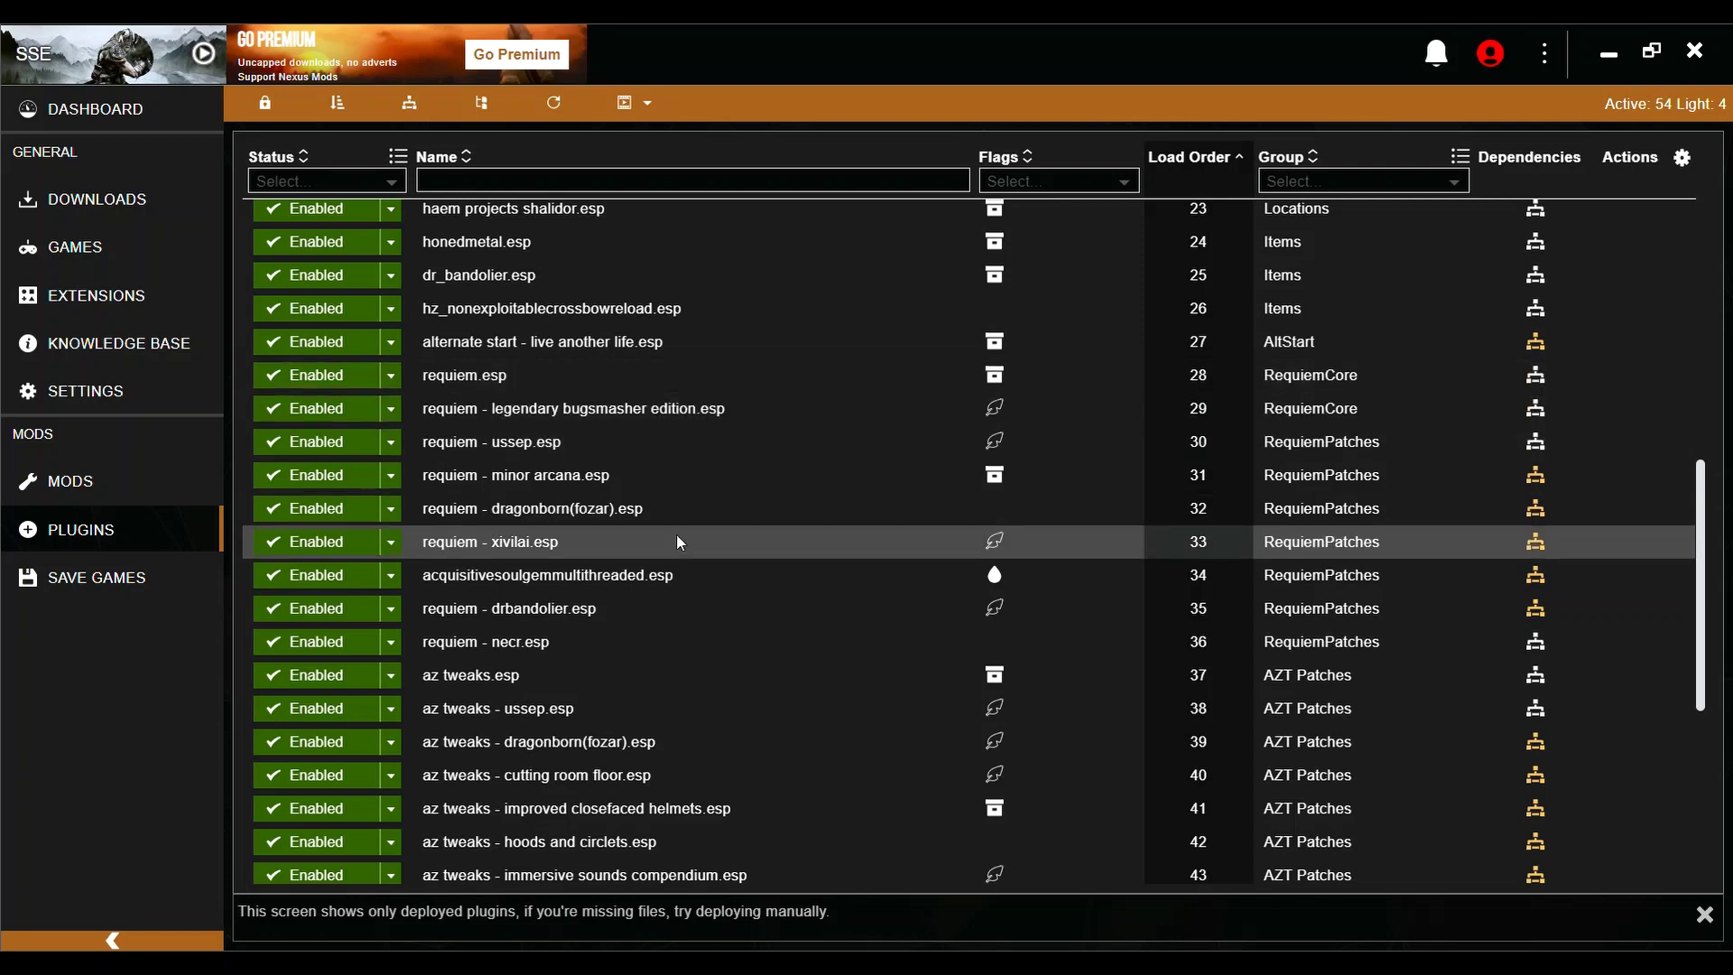
scroll(675, 544, "down", 3)
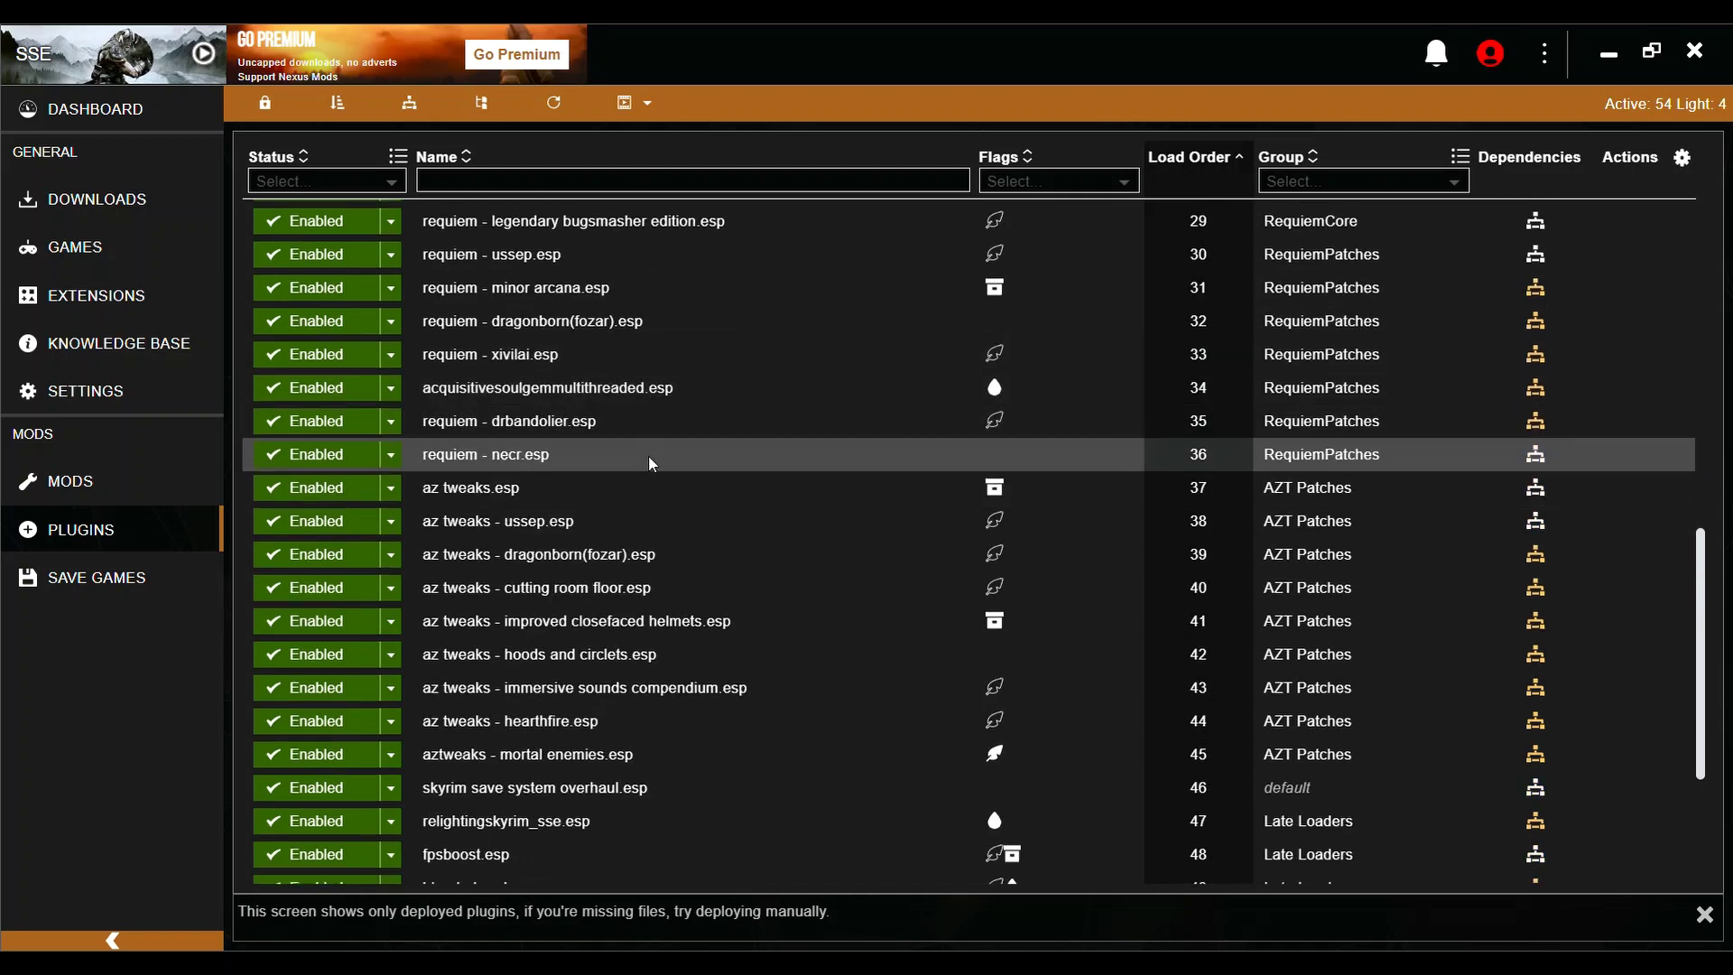
scroll(632, 495, "down", 3)
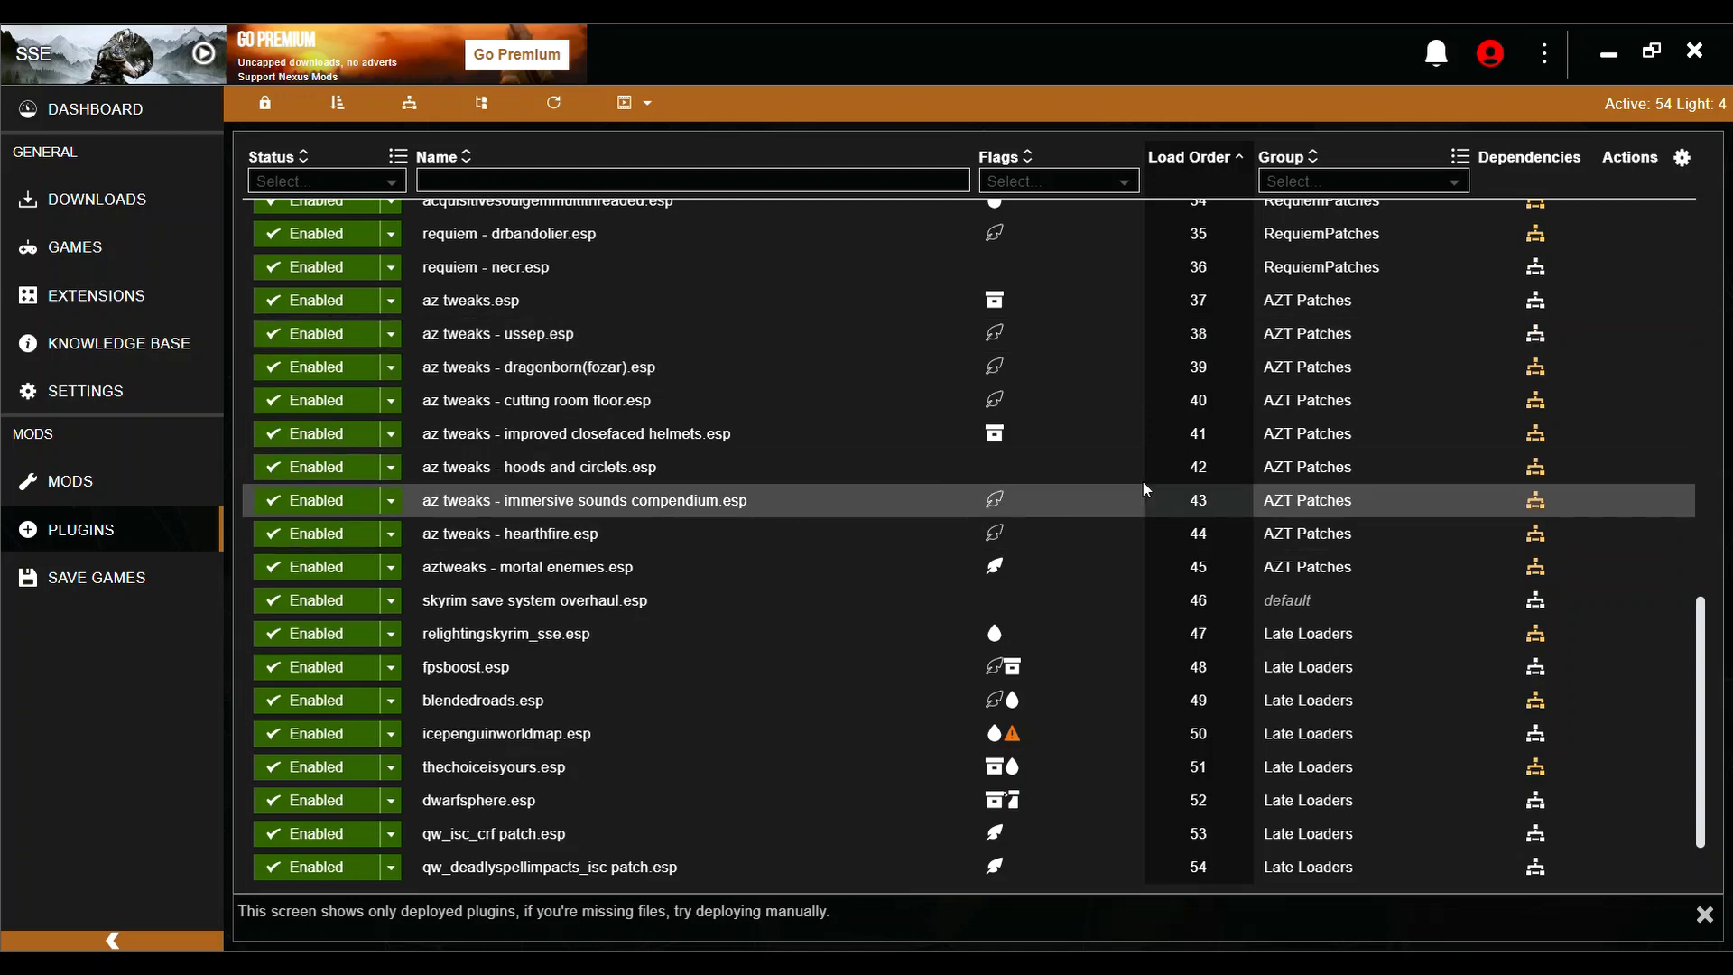
scroll(763, 507, "down", 2)
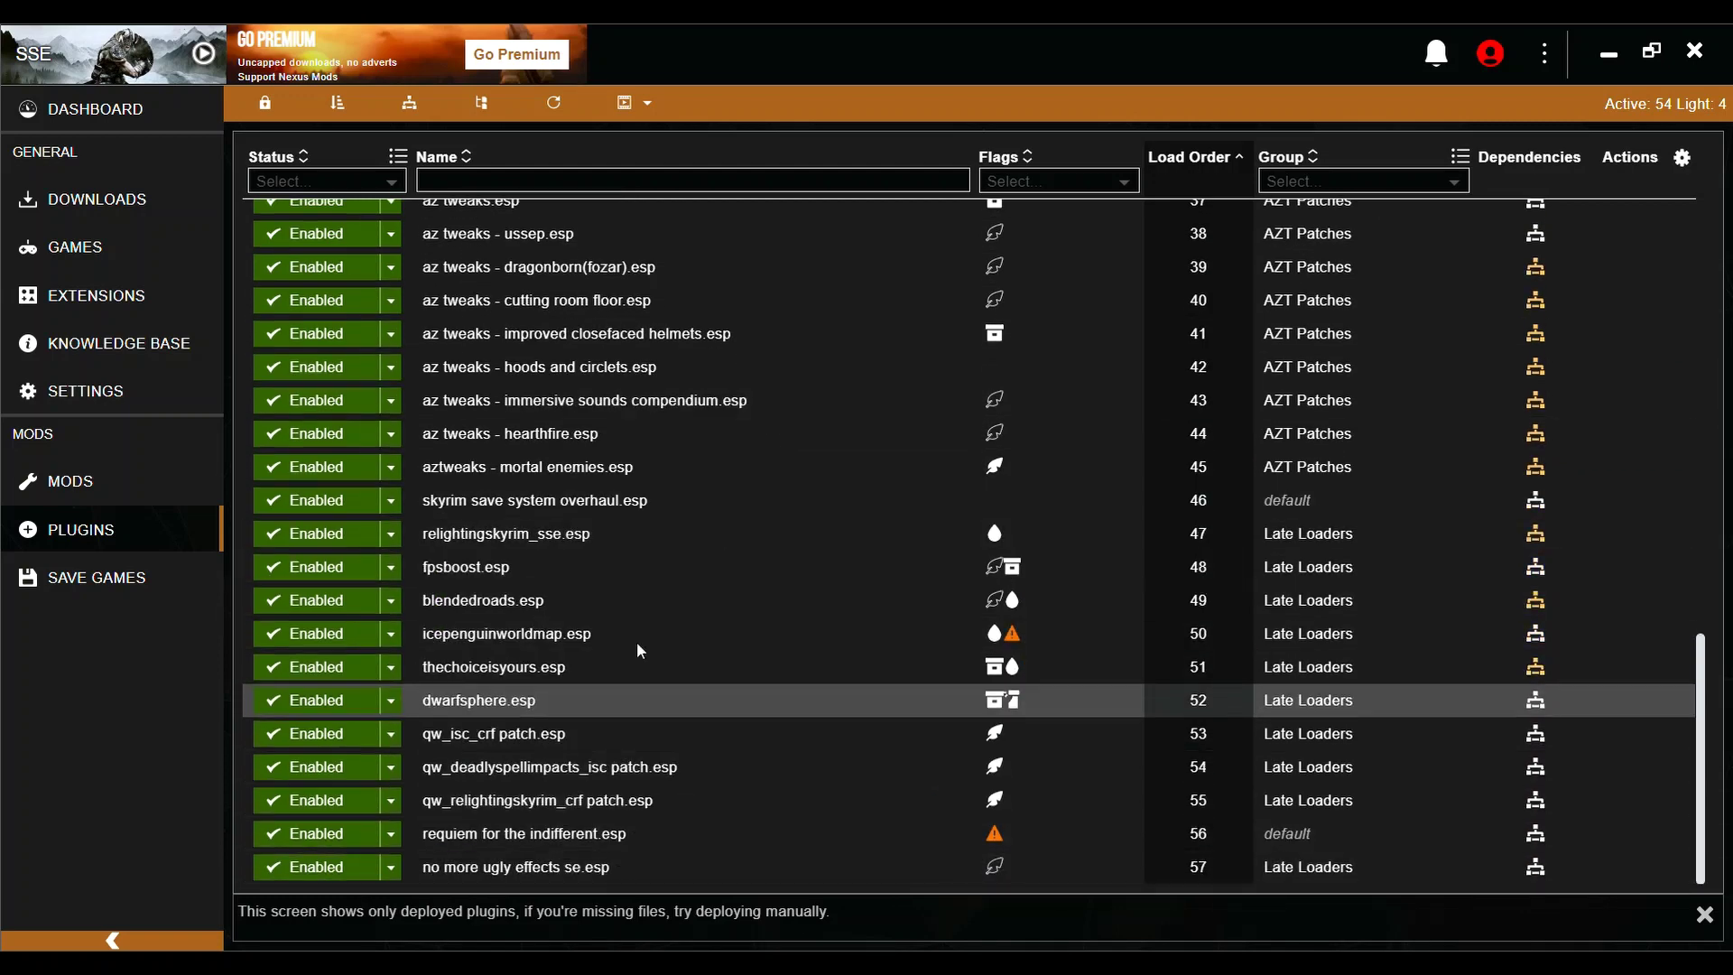
Return to the Vortex Dashboard showing the Reqtificator, SSEEdit and Wrye Bash tool tiles
left_click(149, 111)
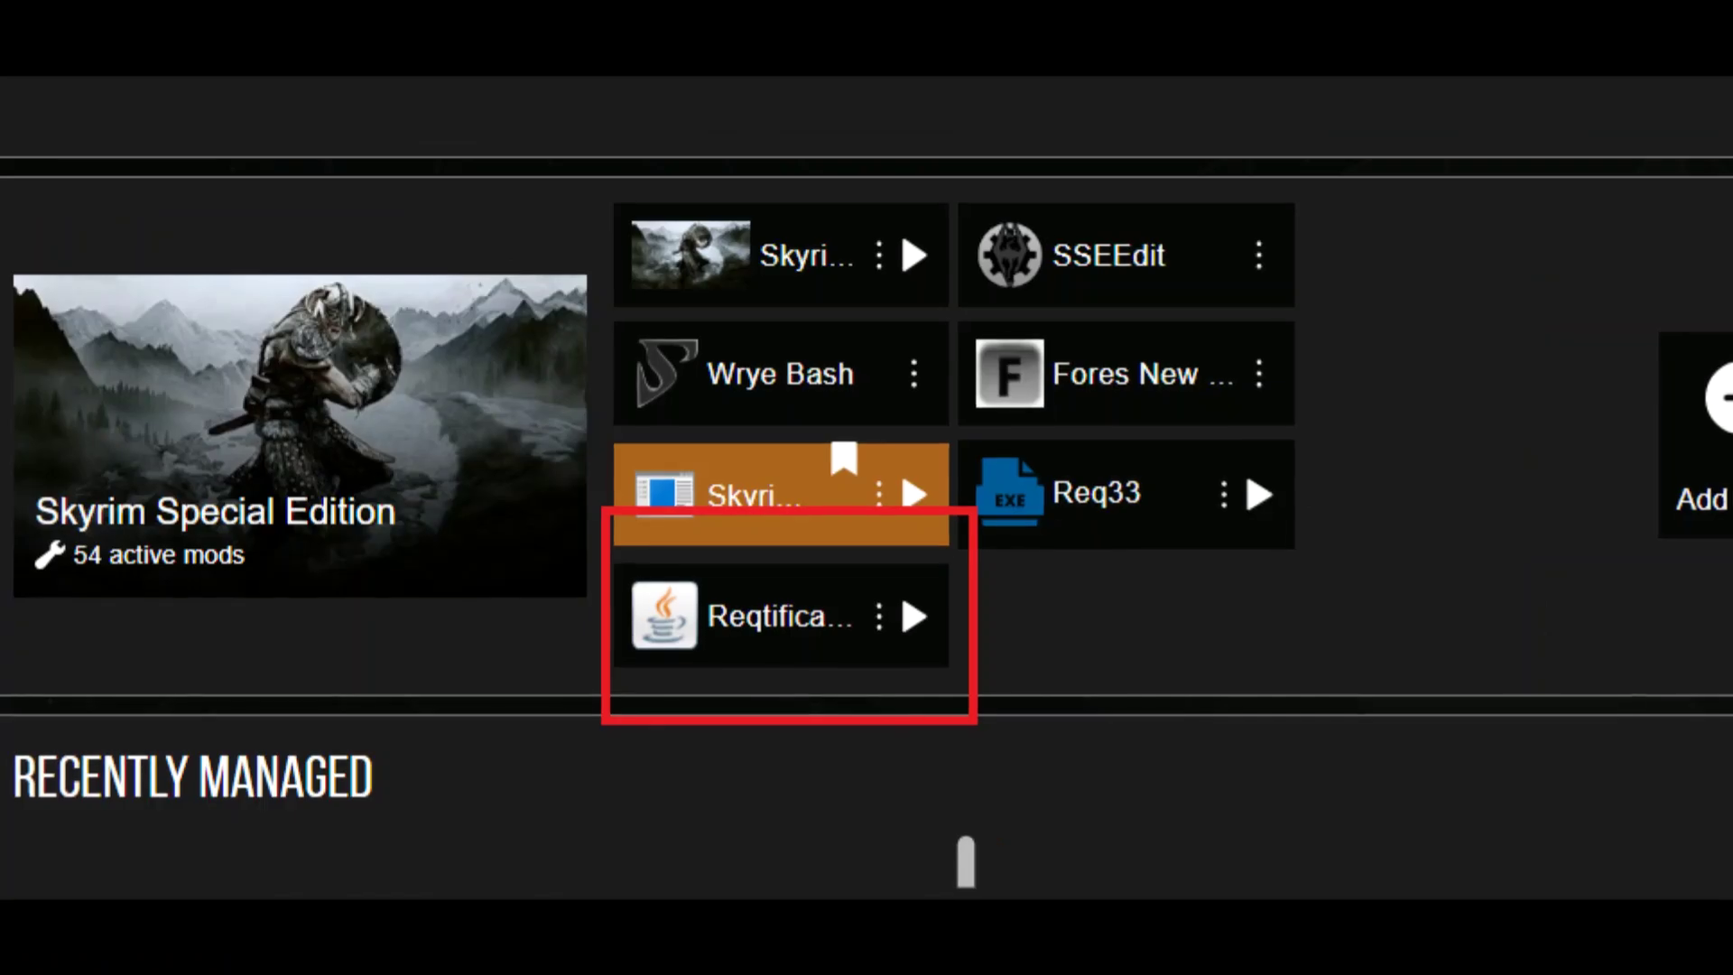